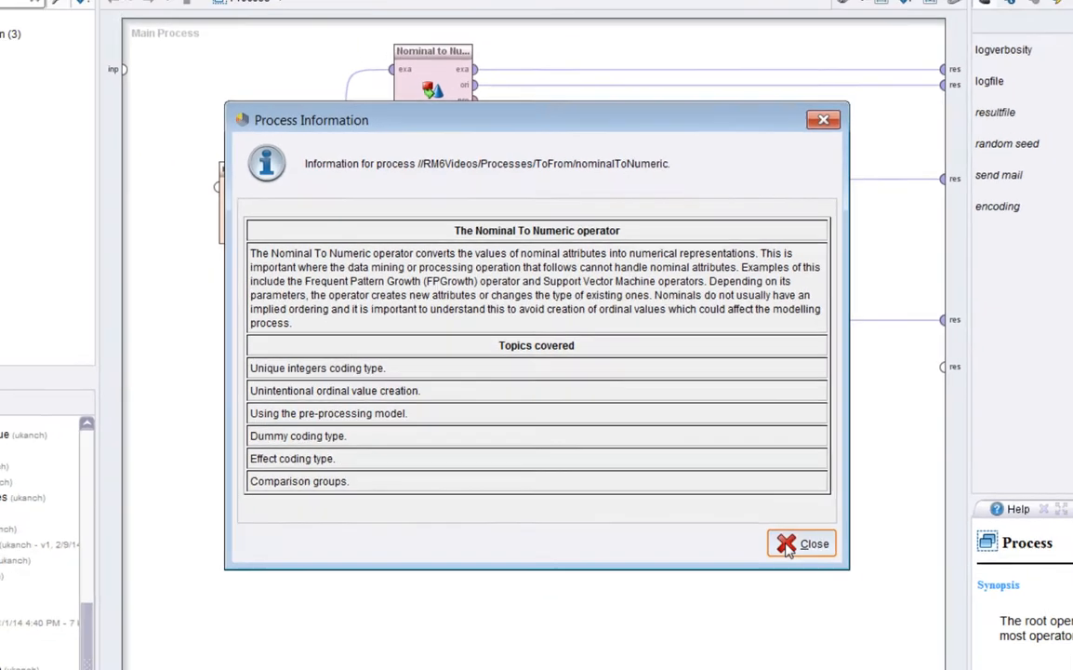
Step: Dismiss the process information and inspect the make data, Nominal to Numerical and Apply Model operators, including the coding type
left_click(915, 629)
left_click(334, 238)
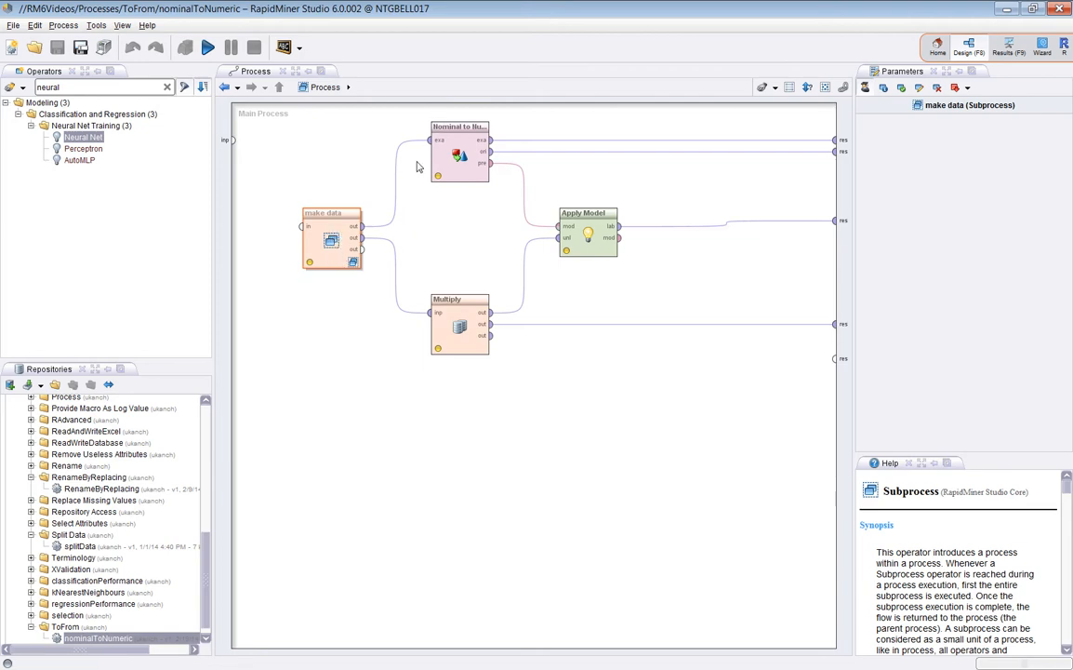
left_click(460, 141)
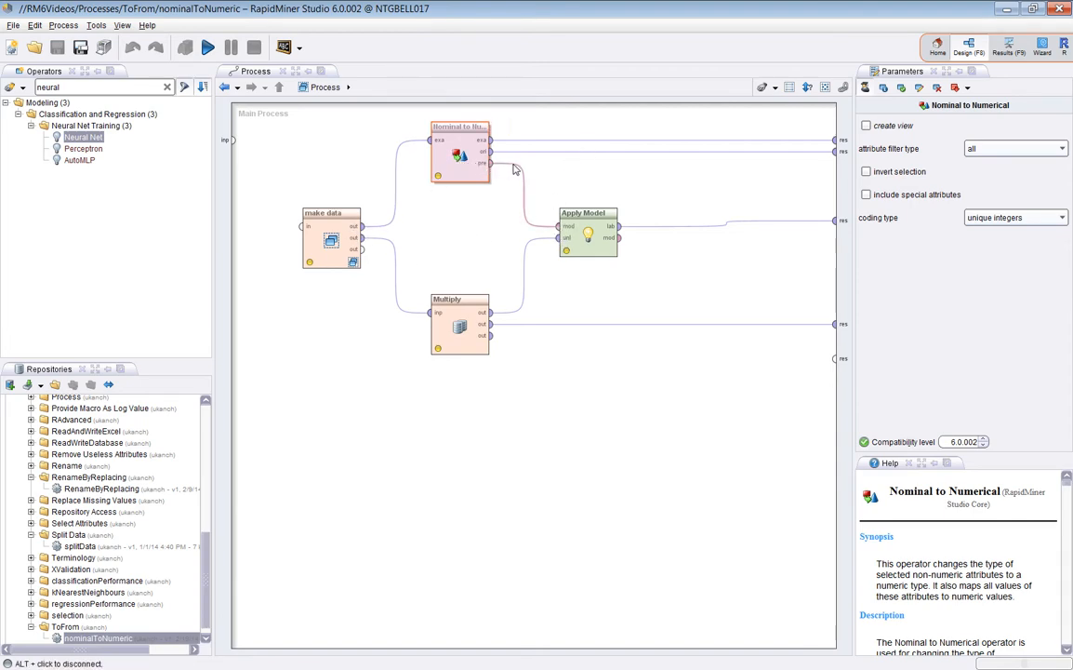
left_click(591, 232)
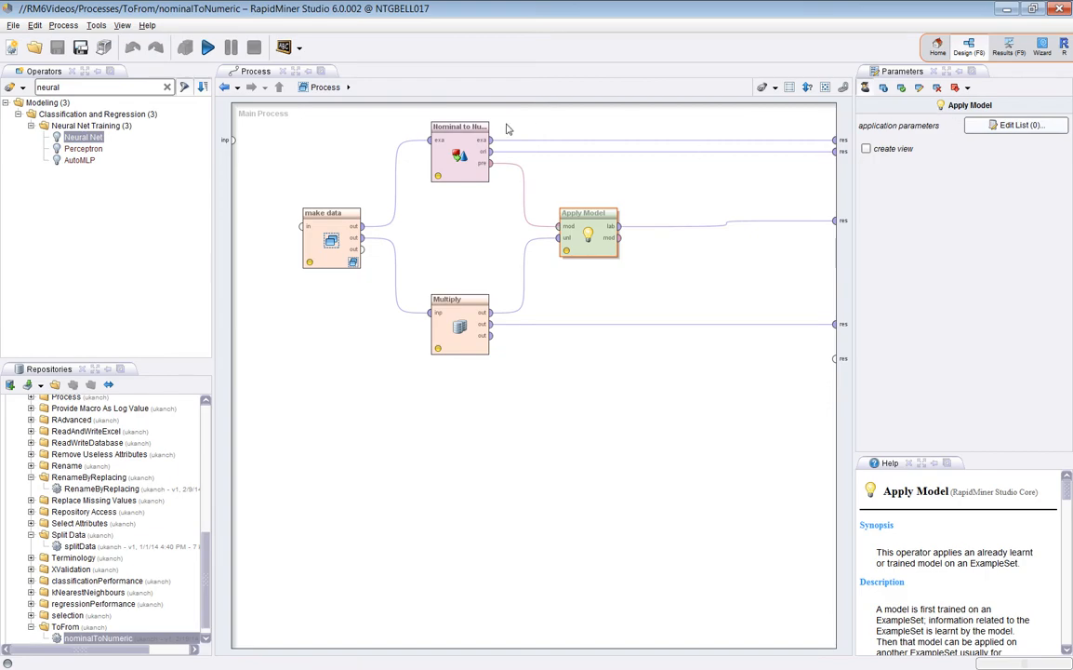
left_click(474, 144)
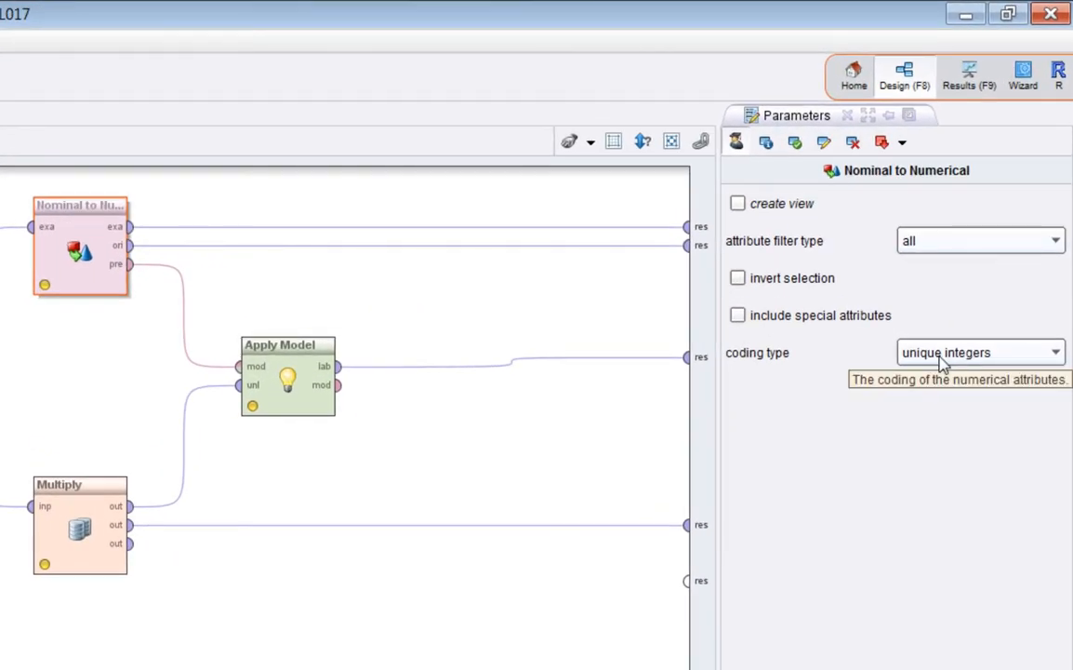
Step: Run the process and review the data and attribute statistics of the original example set
left_click(2, 76)
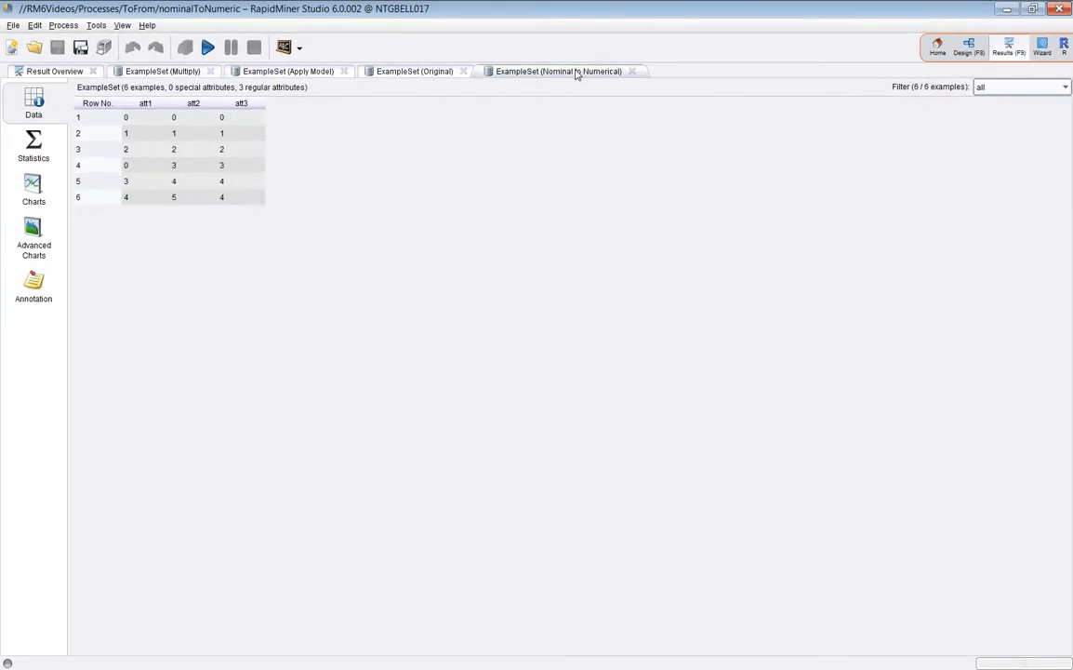
left_click(402, 73)
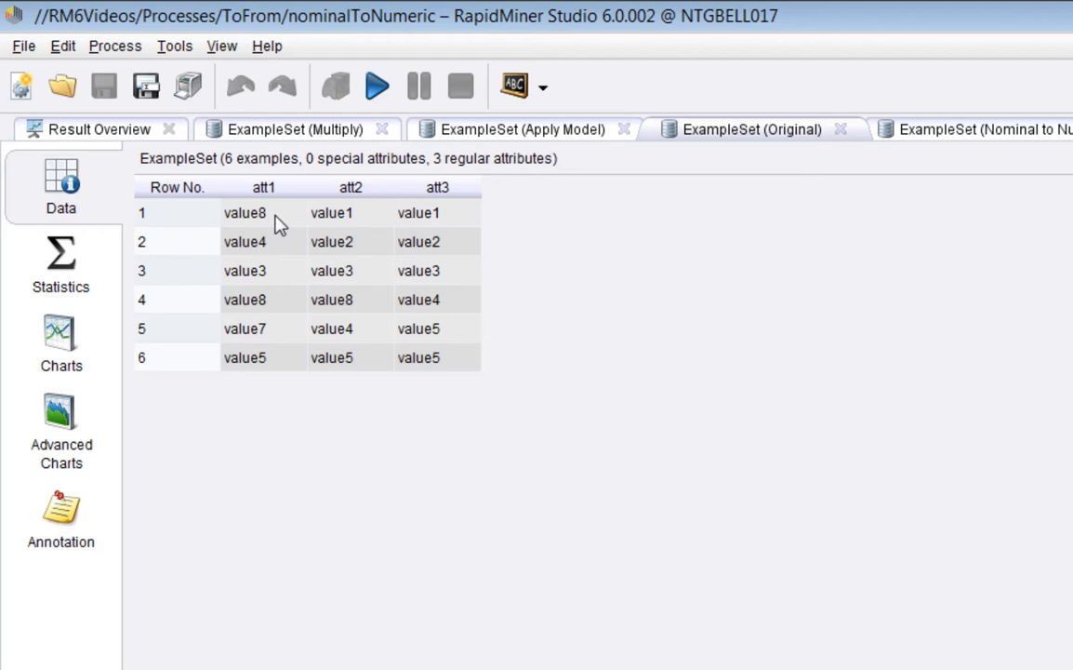
left_click(63, 264)
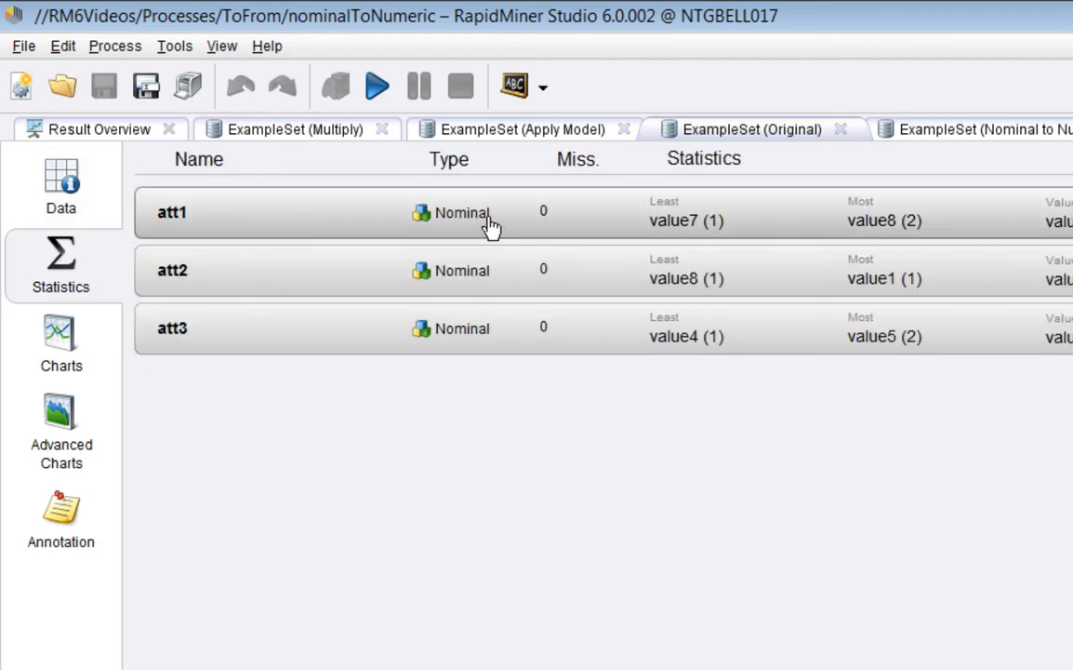
left_click(37, 157)
Step: Dock the Nominal to Numerical example set below the original example set so both data tables show together
left_click(939, 137)
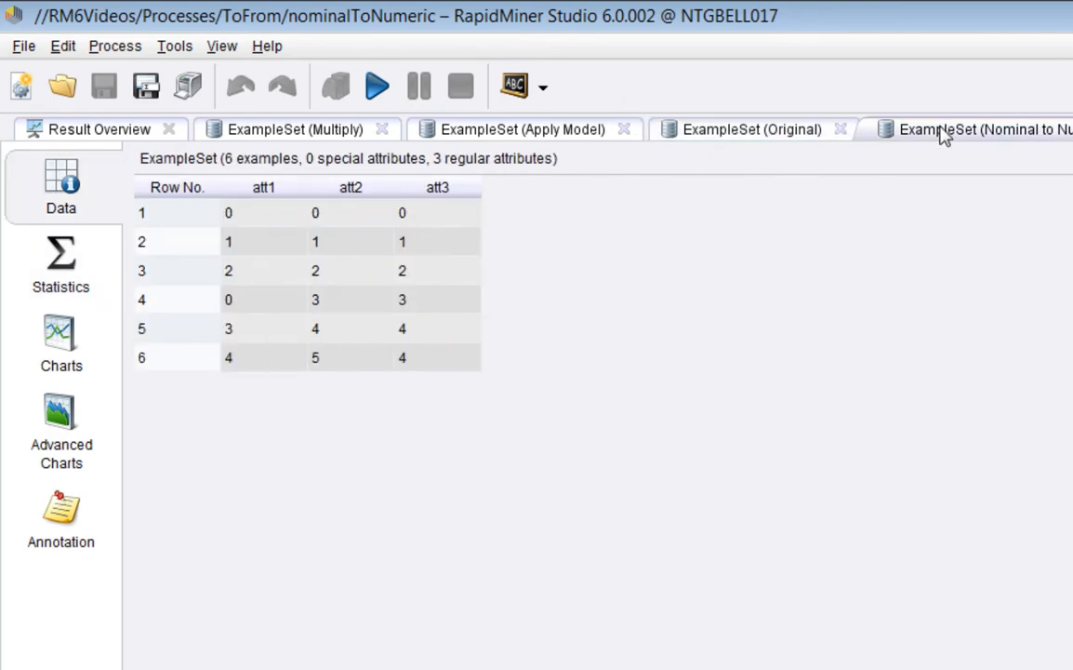
left_click_drag(940, 136, 161, 475)
left_click_drag(450, 476, 363, 403)
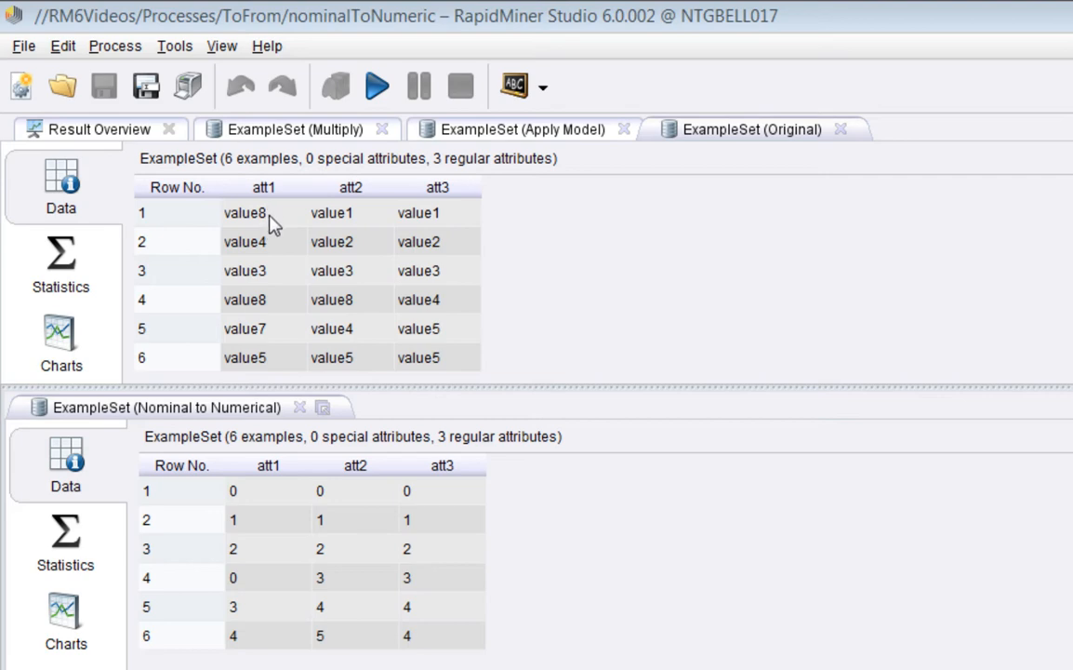
Step: Compare the att1 values in rows 1 to 4 of the original table with their codes in the Nominal to Numerical table
left_click(269, 500)
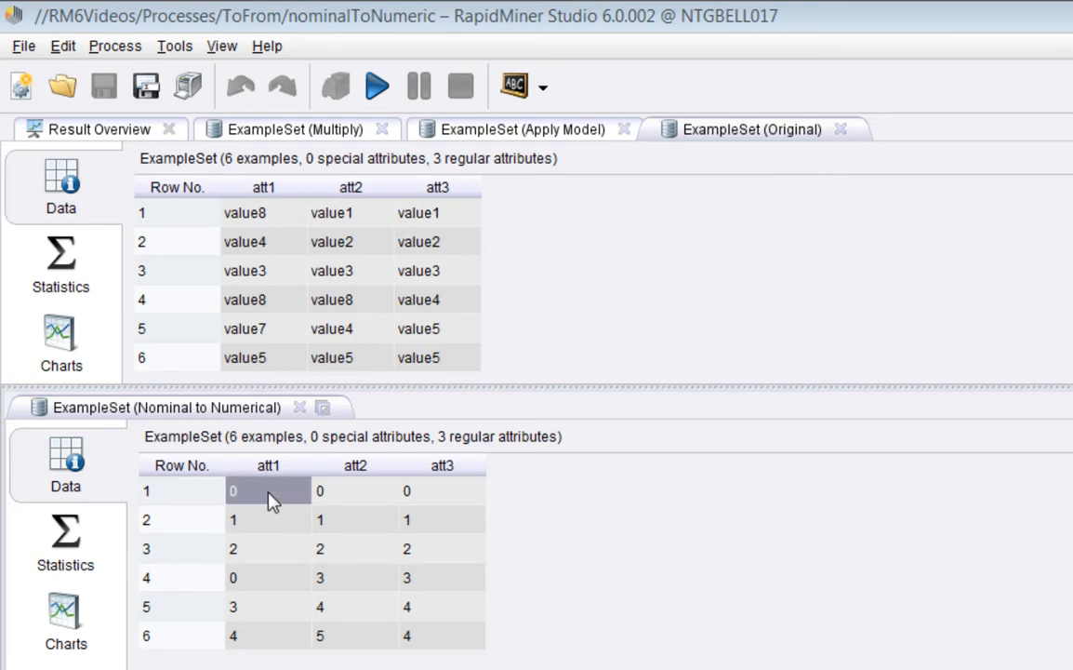
left_click(270, 221)
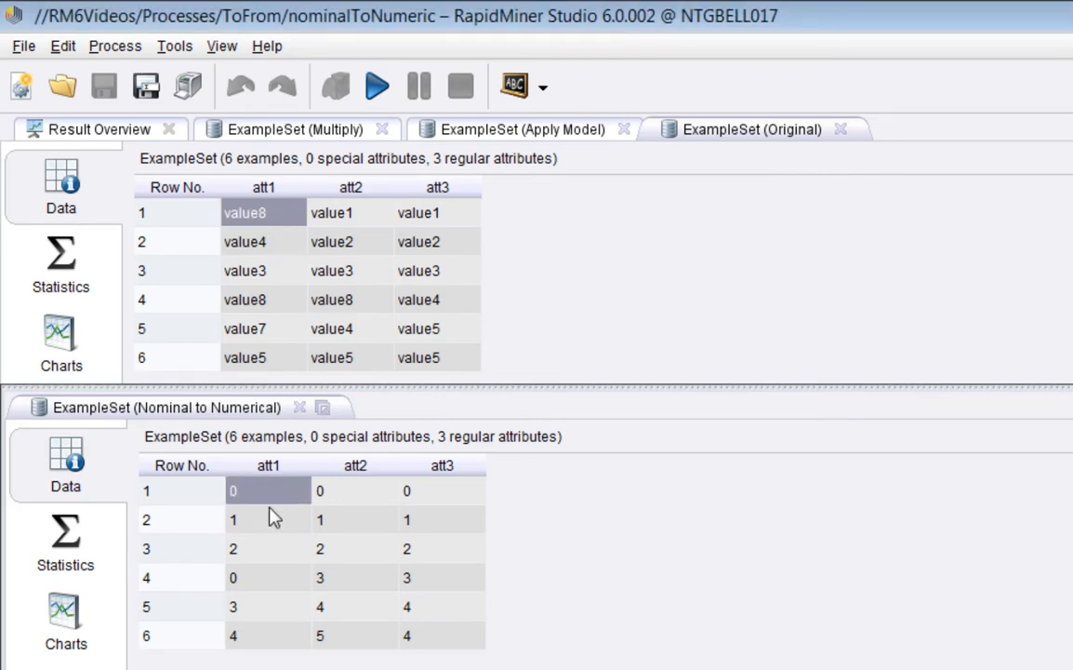
left_click(279, 248)
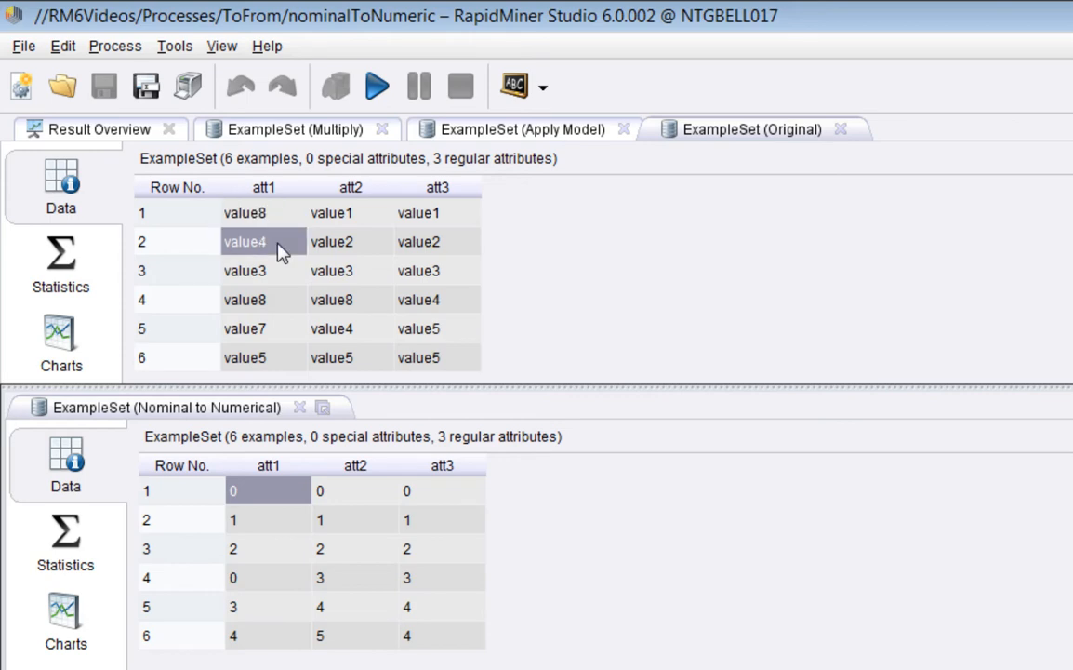
left_click(269, 523)
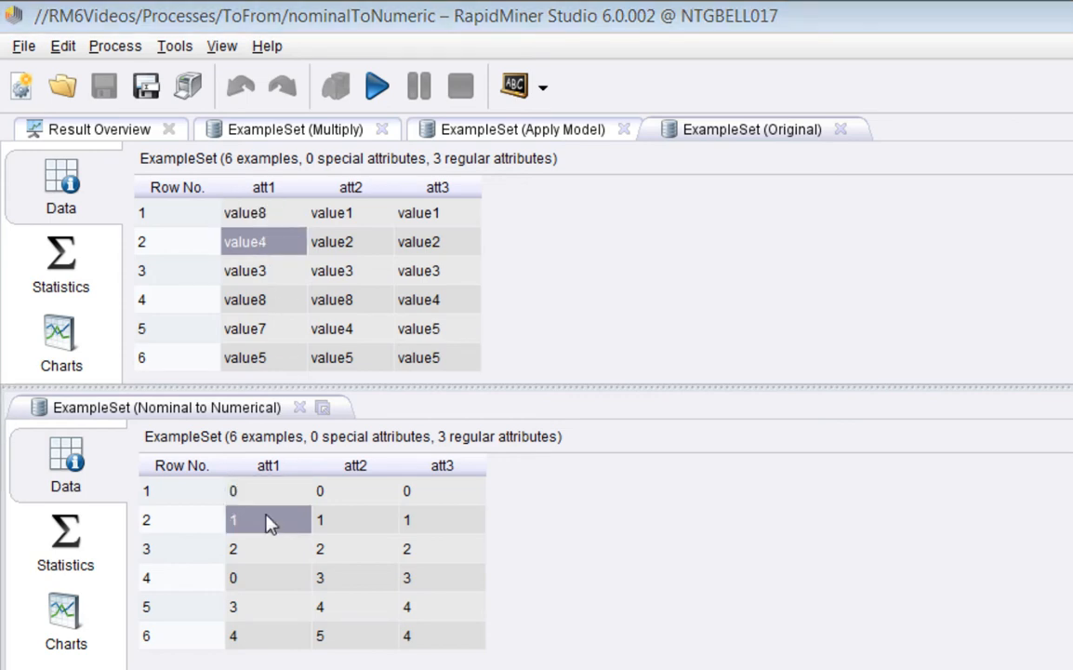
left_click(267, 273)
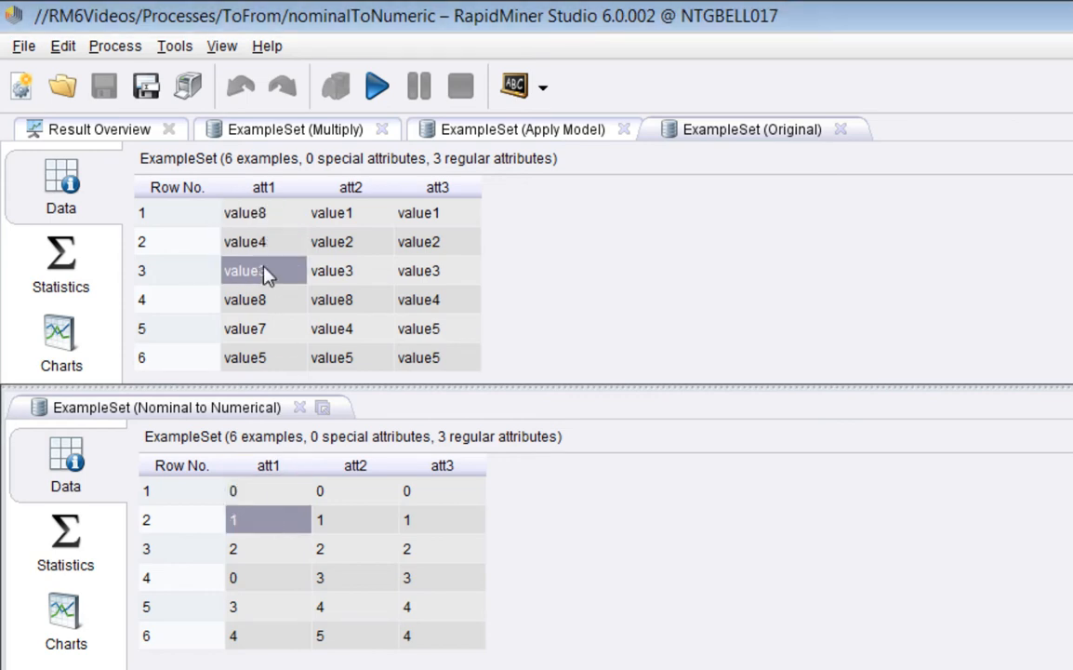
left_click(253, 553)
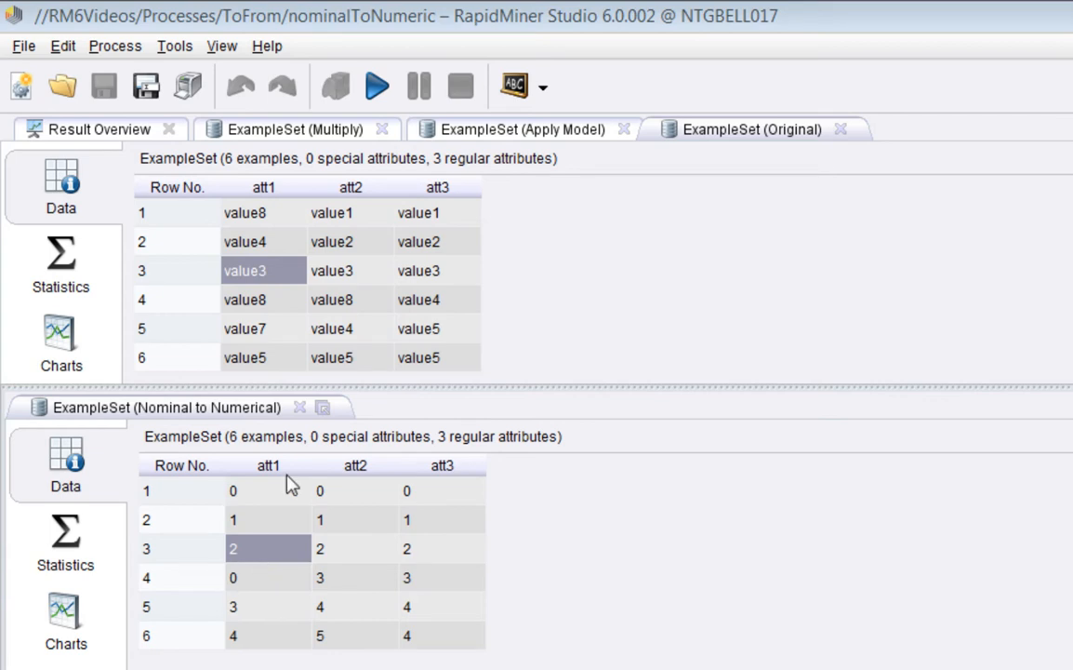
left_click(270, 302)
left_click(249, 584)
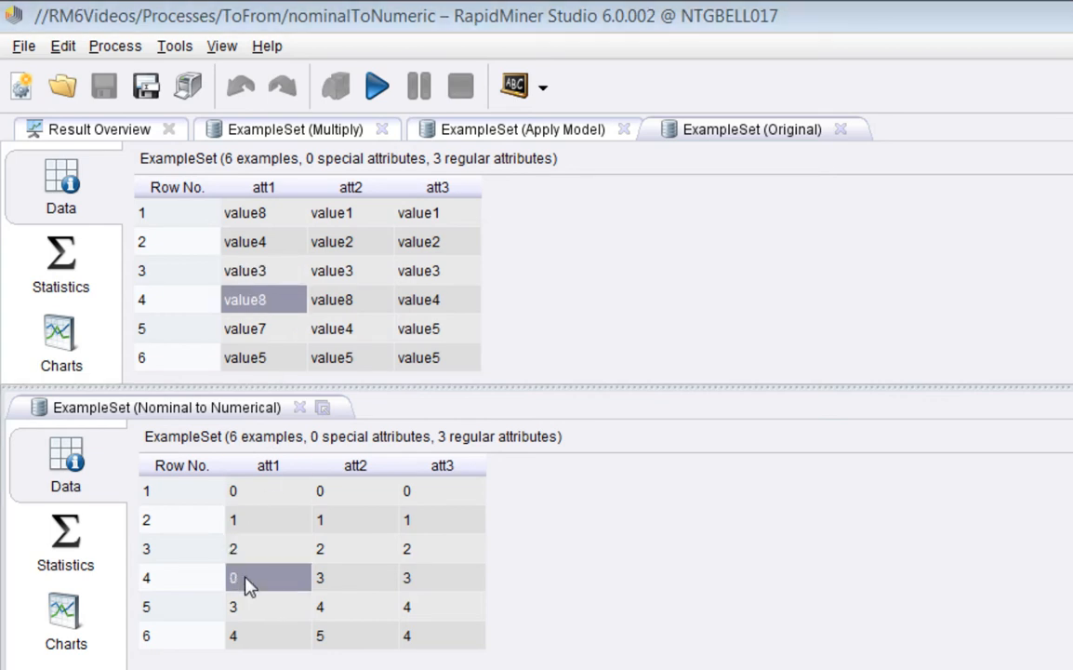
Step: Highlight the whole att1 column in both tables to examine how its nominal values map to integers
left_click(261, 214)
left_click_drag(261, 214, 253, 364)
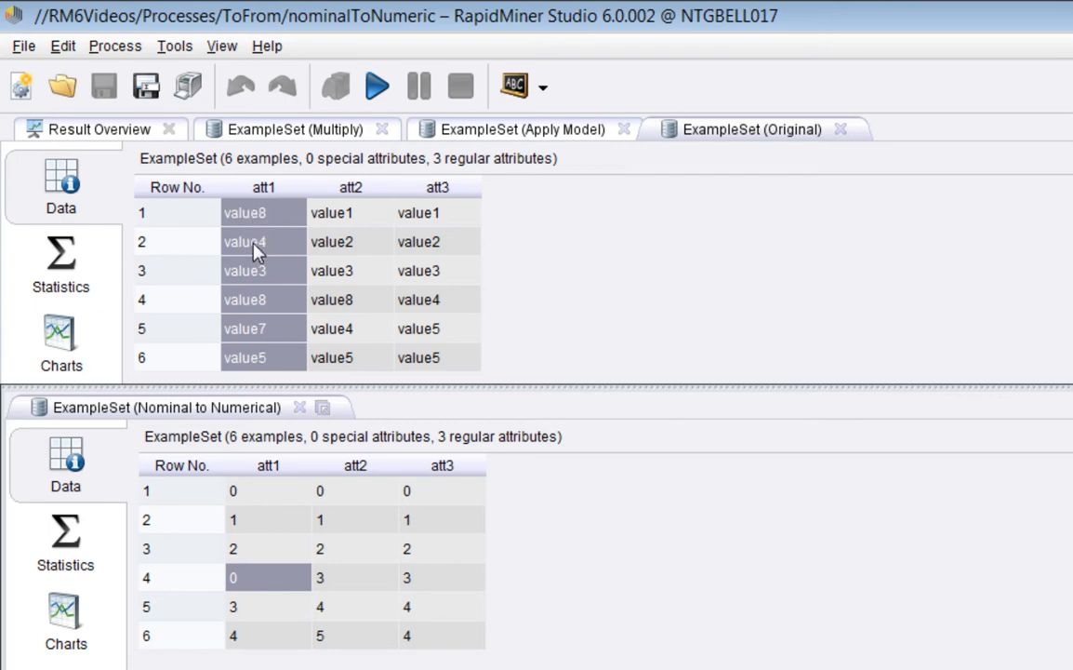
left_click_drag(279, 500, 262, 660)
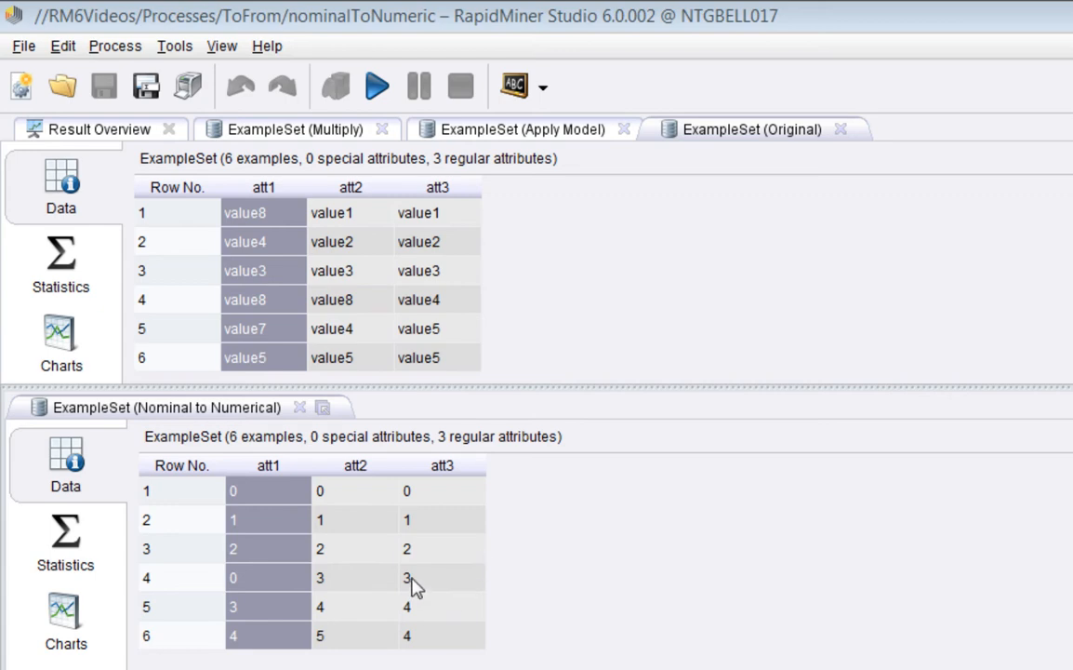
left_click_drag(270, 493, 276, 638)
left_click(261, 496)
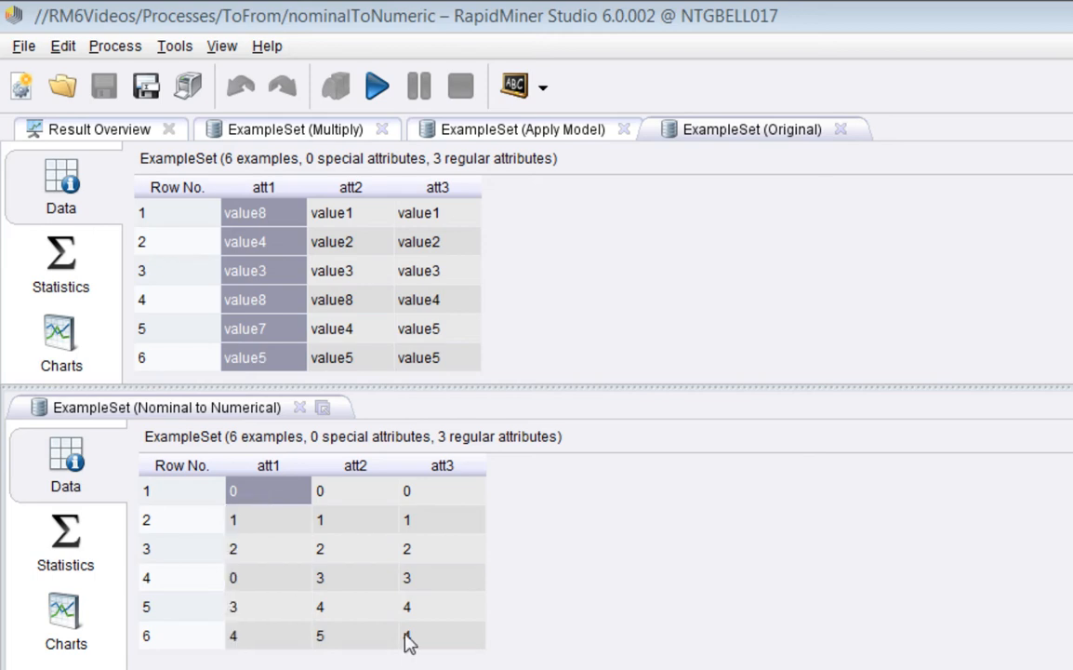
Step: Examine the first att2 values in the original table against the att2 codes in rows 1 to 3 of the converted table
left_click(287, 213)
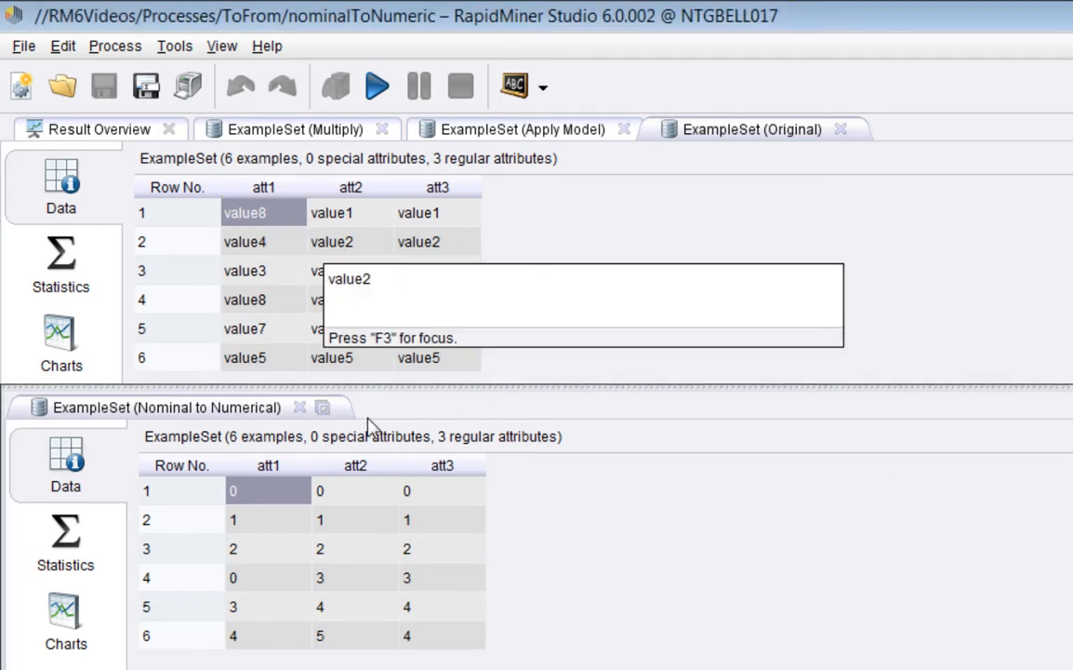
left_click(336, 216)
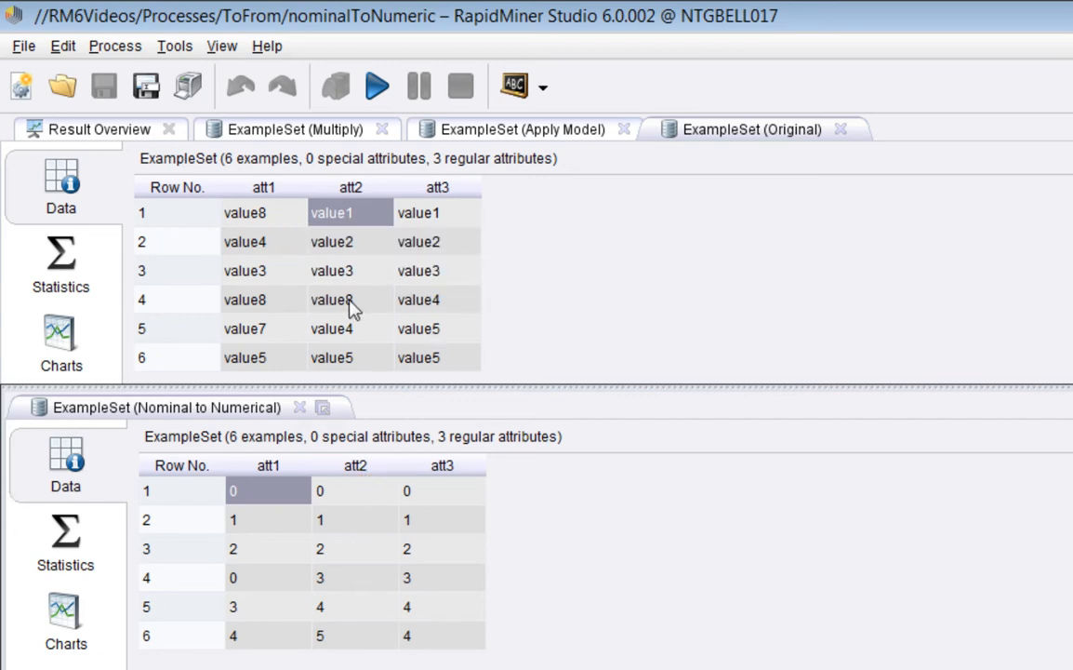
left_click(349, 243)
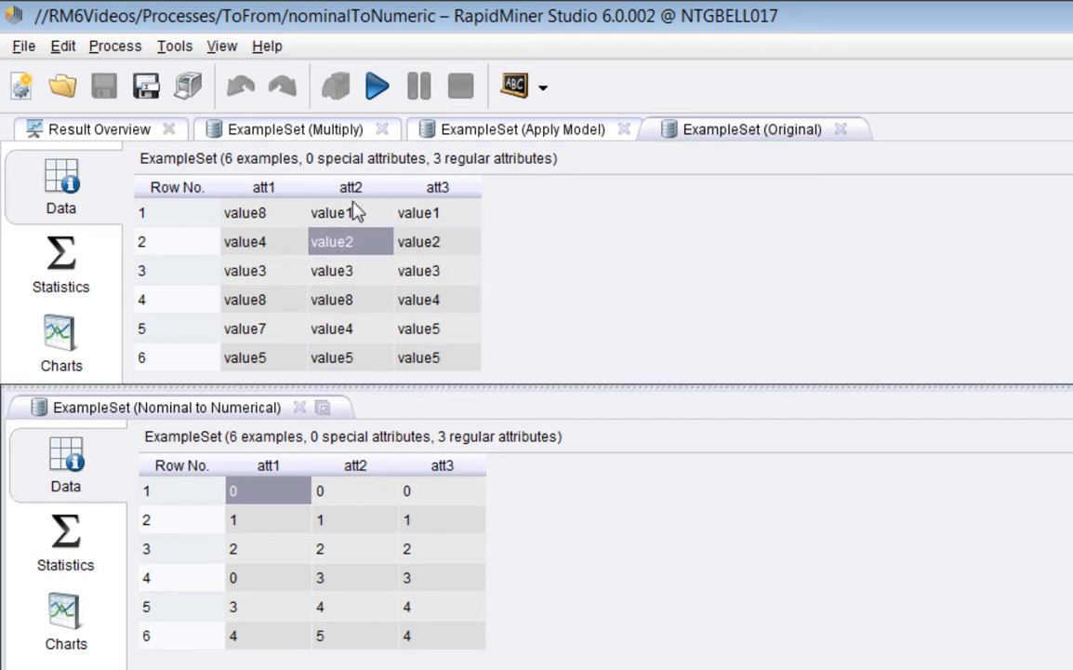
left_click(344, 492)
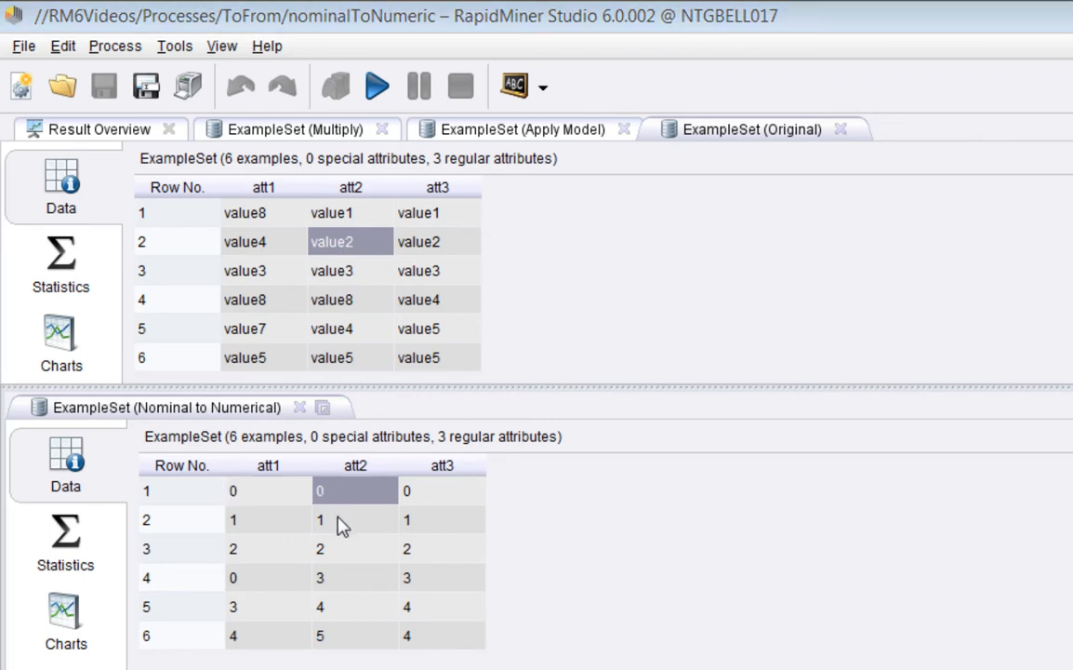
left_click(342, 522)
left_click(342, 550)
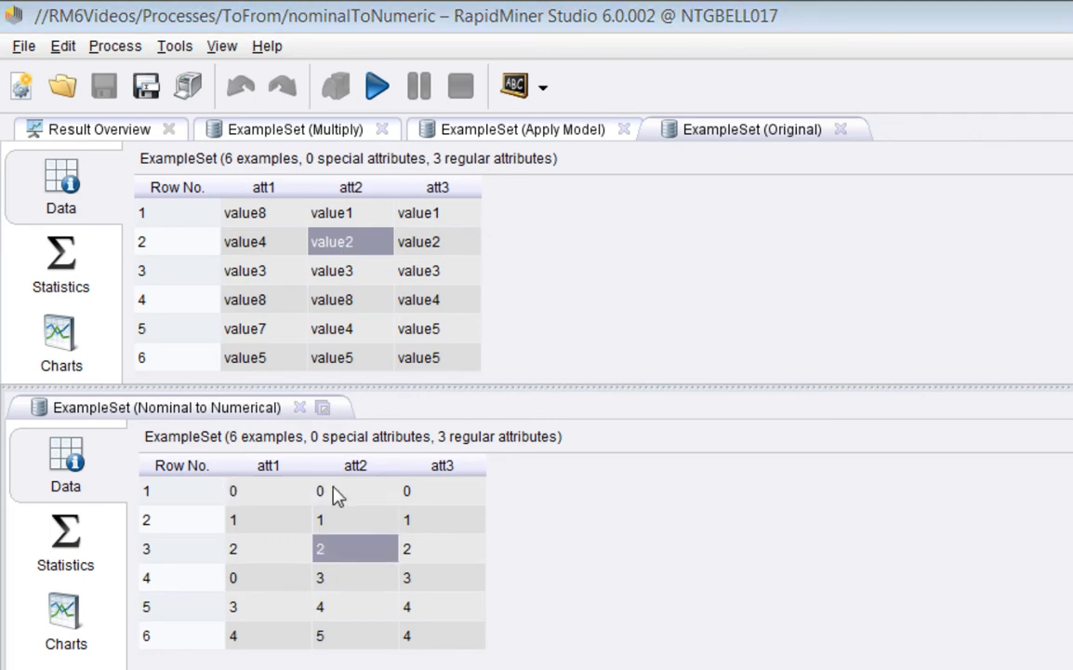
Step: Compare the codes given to value8 in row 4 and value5 in row 6 across the attributes of both tables
left_click(352, 579)
left_click(363, 316)
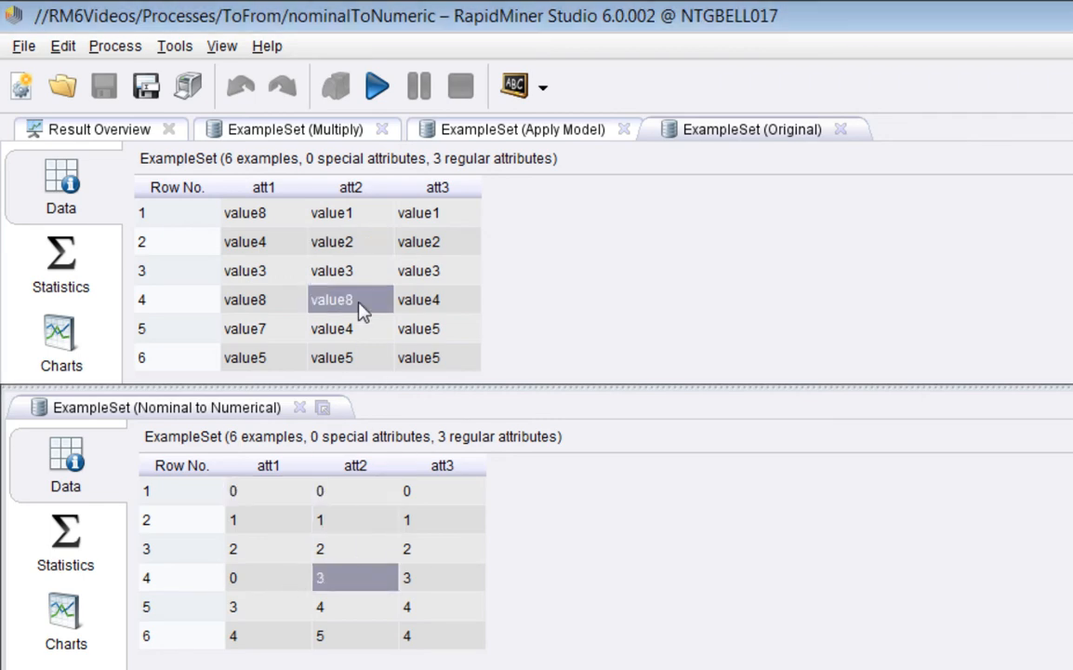
left_click(277, 302, "shift")
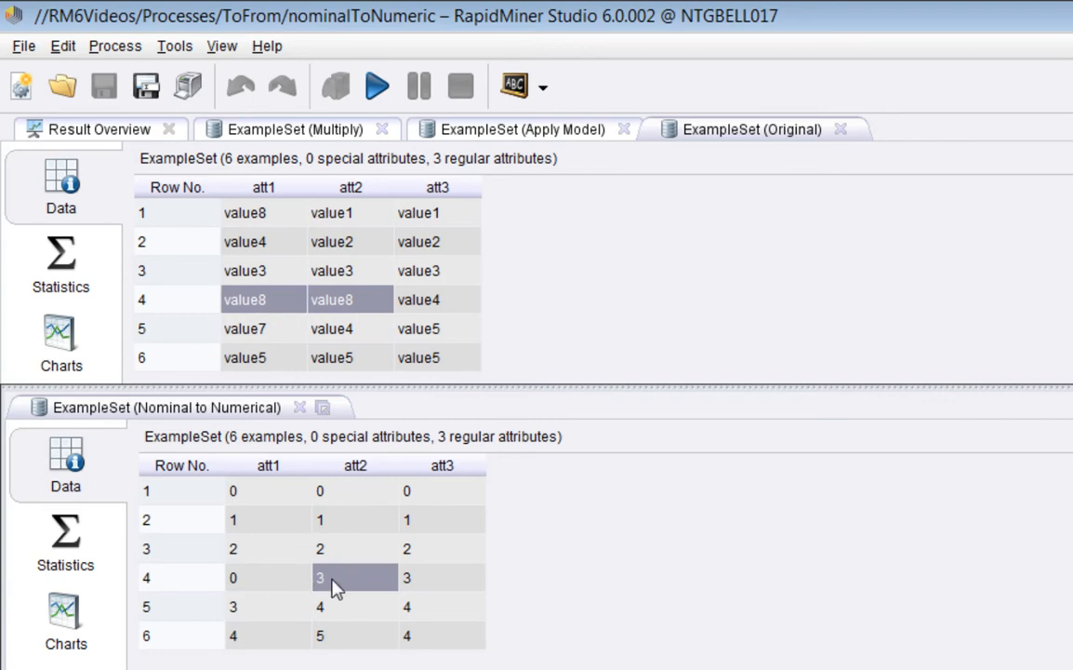
left_click(279, 584, "shift")
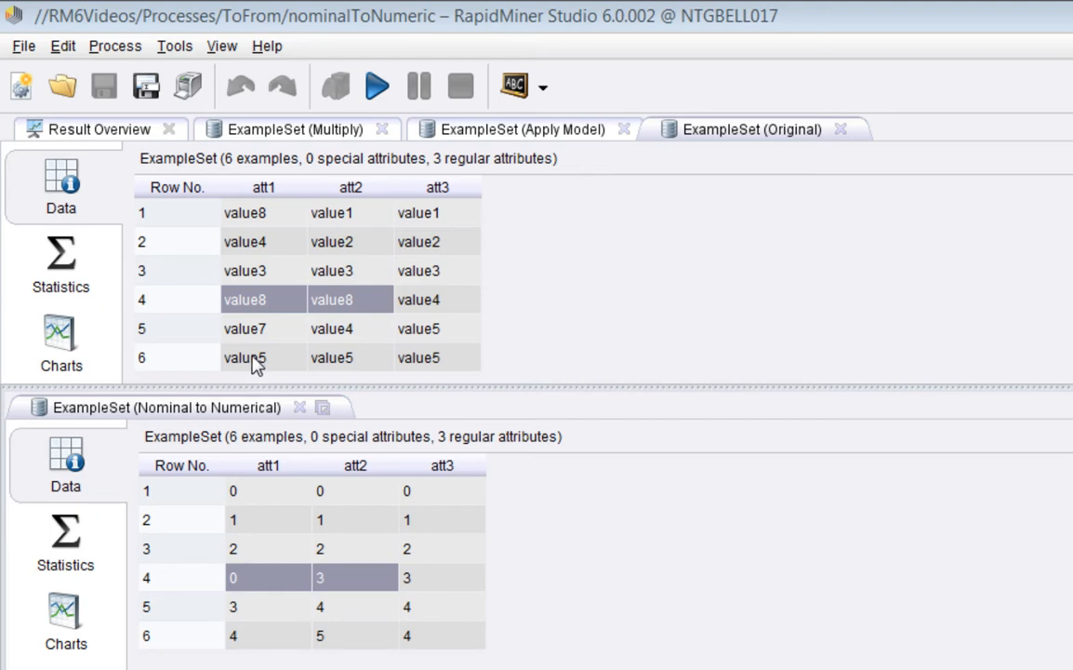
left_click_drag(256, 364, 432, 359)
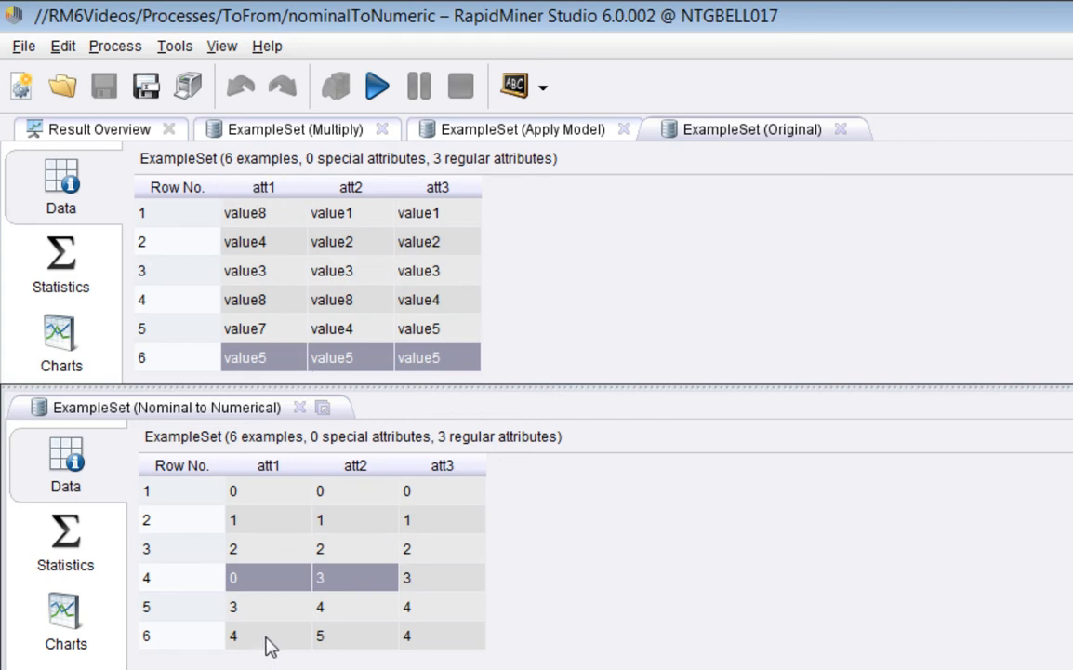
left_click_drag(270, 638, 409, 637)
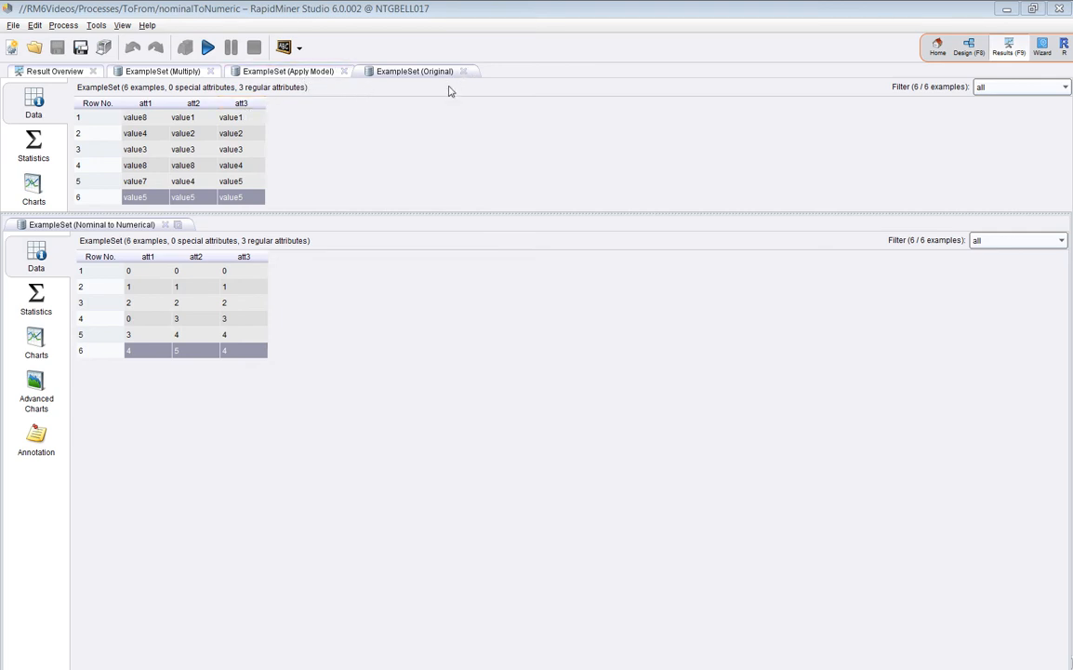
Step: Close the Nominal to Numerical and Original example sets and show the Multiply example set
left_click(165, 225)
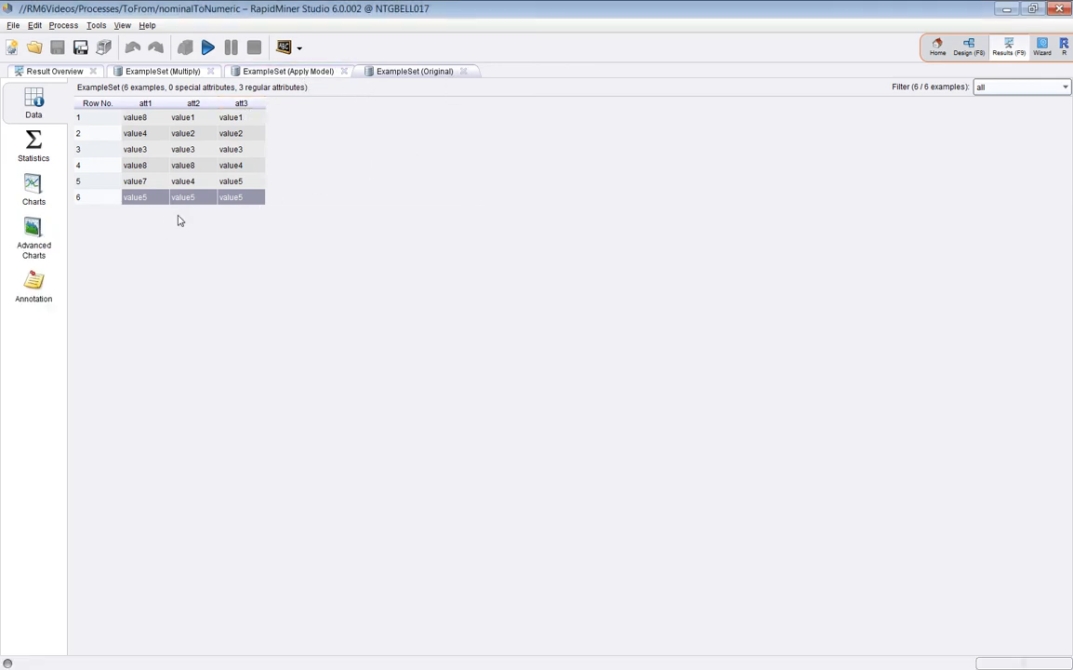
left_click(464, 71)
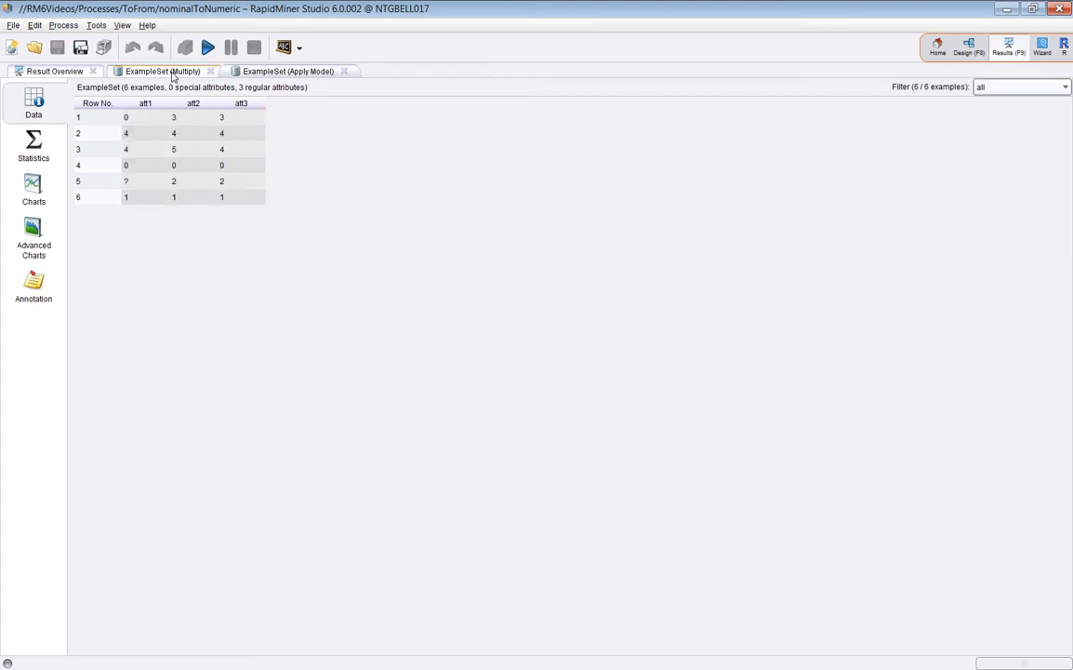
left_click(171, 74)
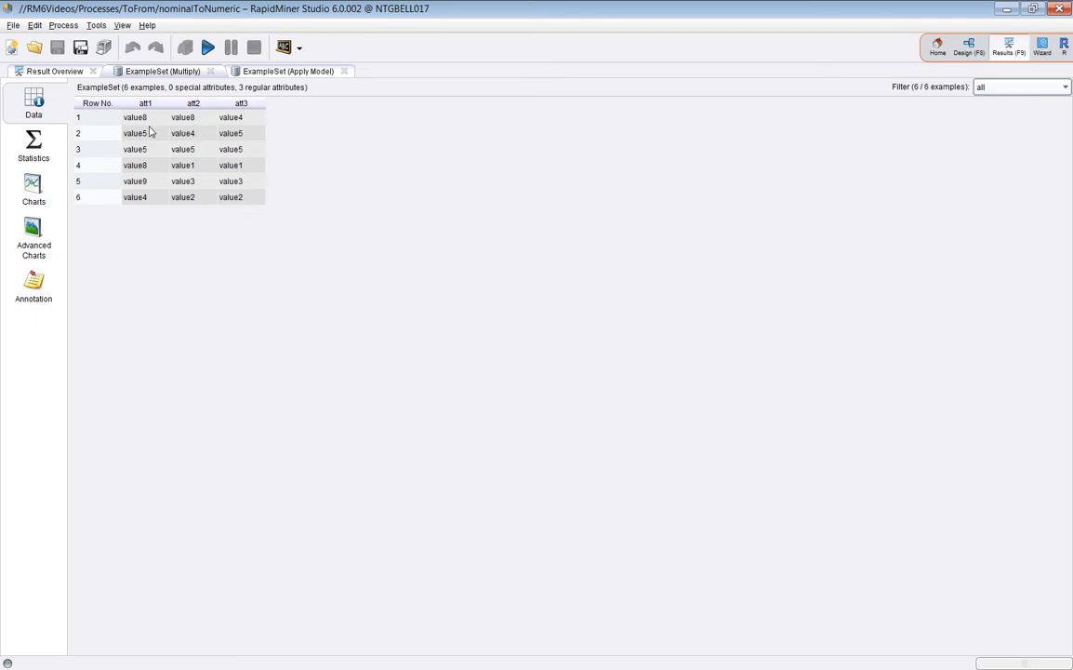
Step: Highlight the Multiply data and value9 in row 5 of att1, and dock the Apply Model example set below it
left_click_drag(135, 118, 235, 197)
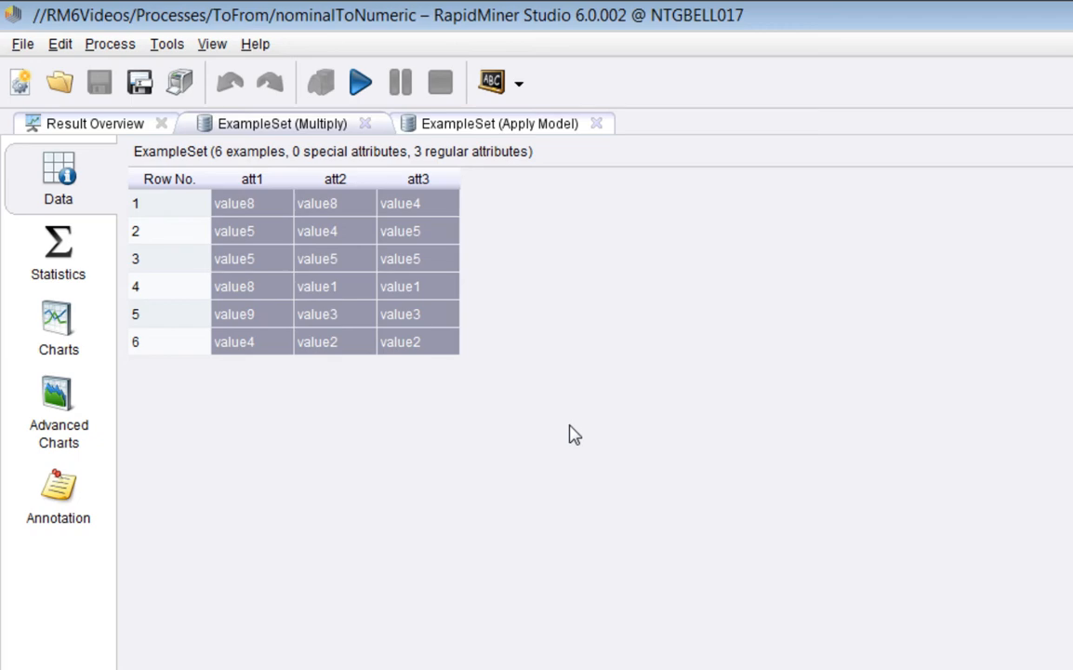
left_click(235, 317)
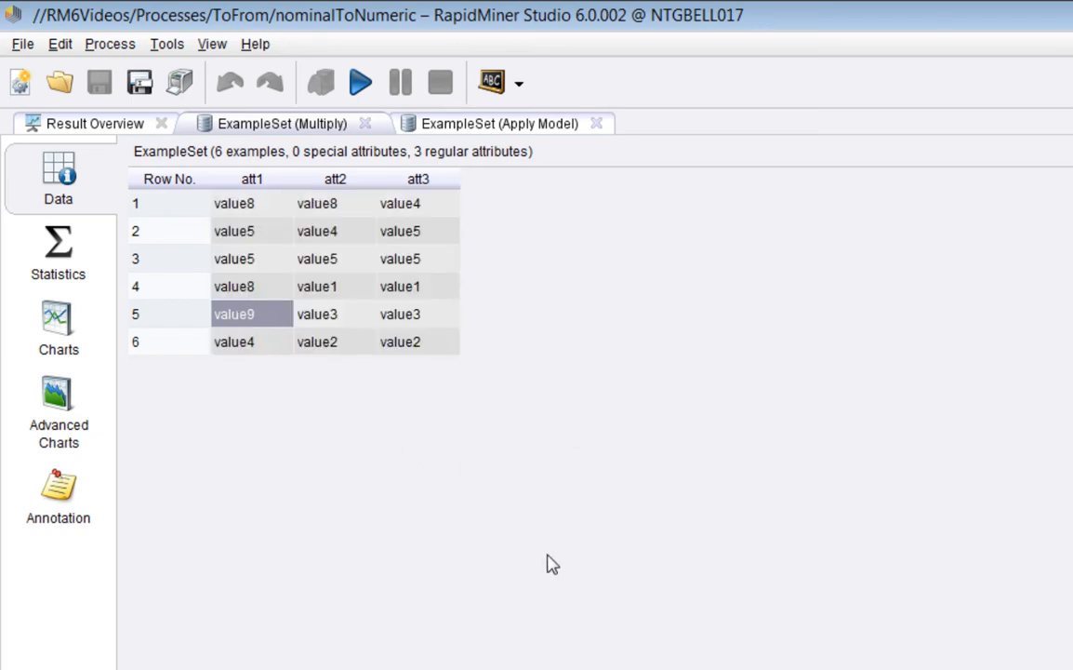
left_click_drag(496, 128, 179, 383)
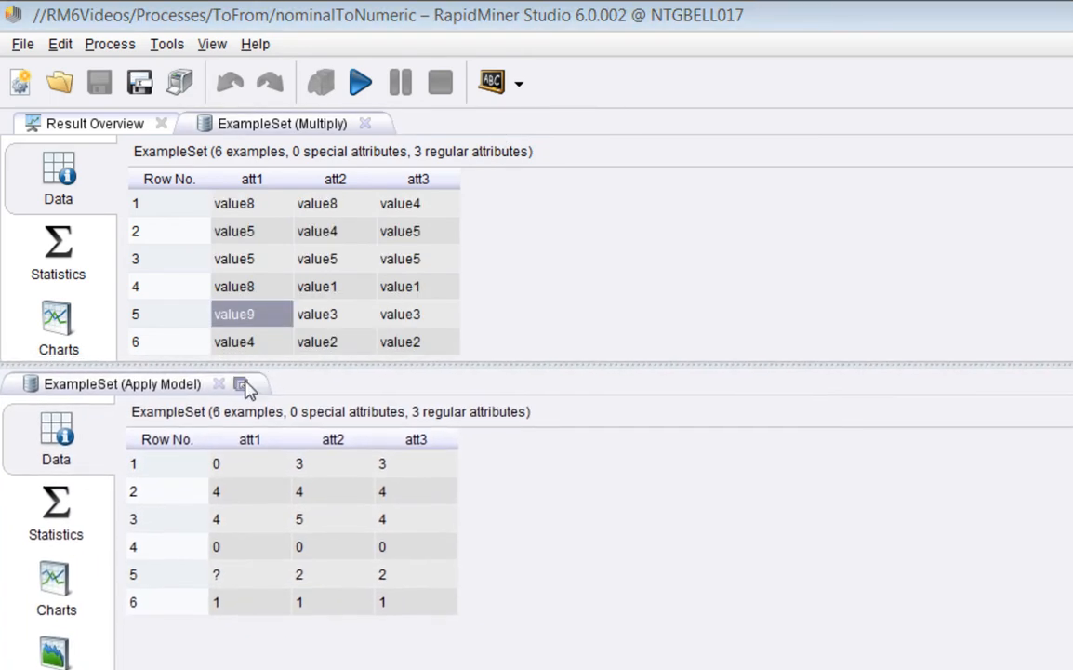
Step: Compare value8 in row 1 and value9 in row 5 of att1 with their codes in the Apply Model example set
left_click(244, 205)
left_click(251, 472)
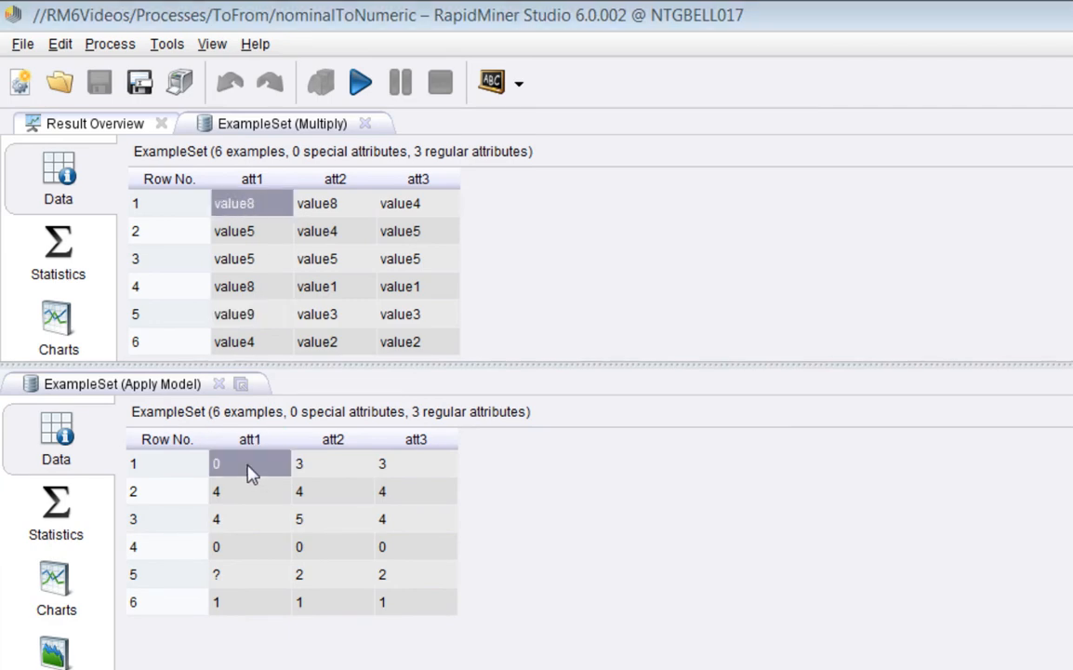
left_click(238, 550)
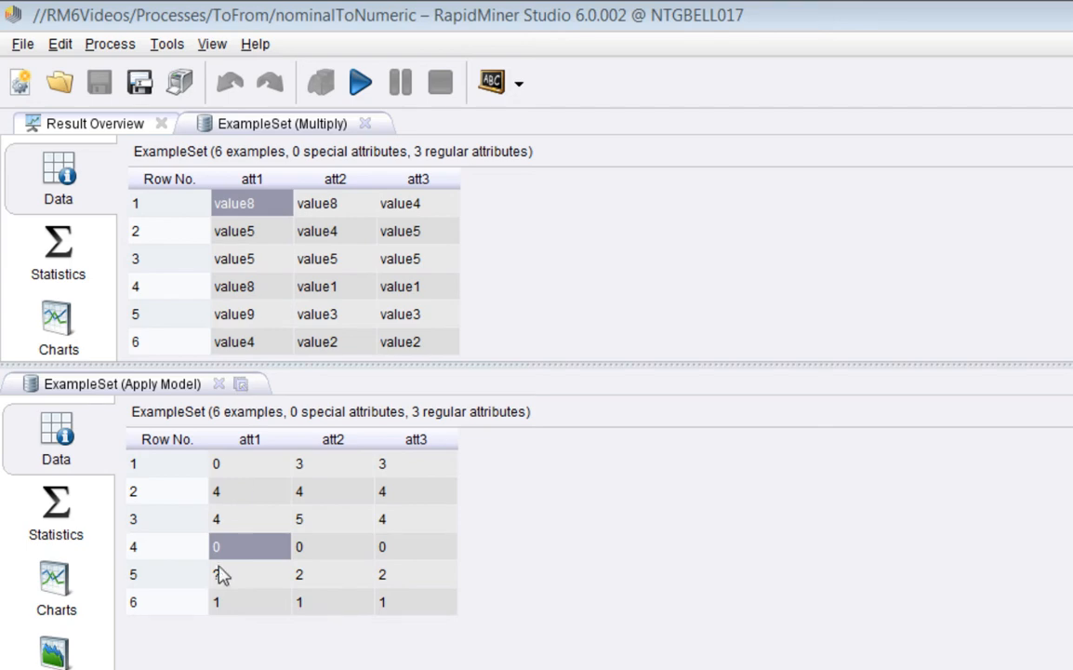
left_click(220, 576)
left_click(226, 314)
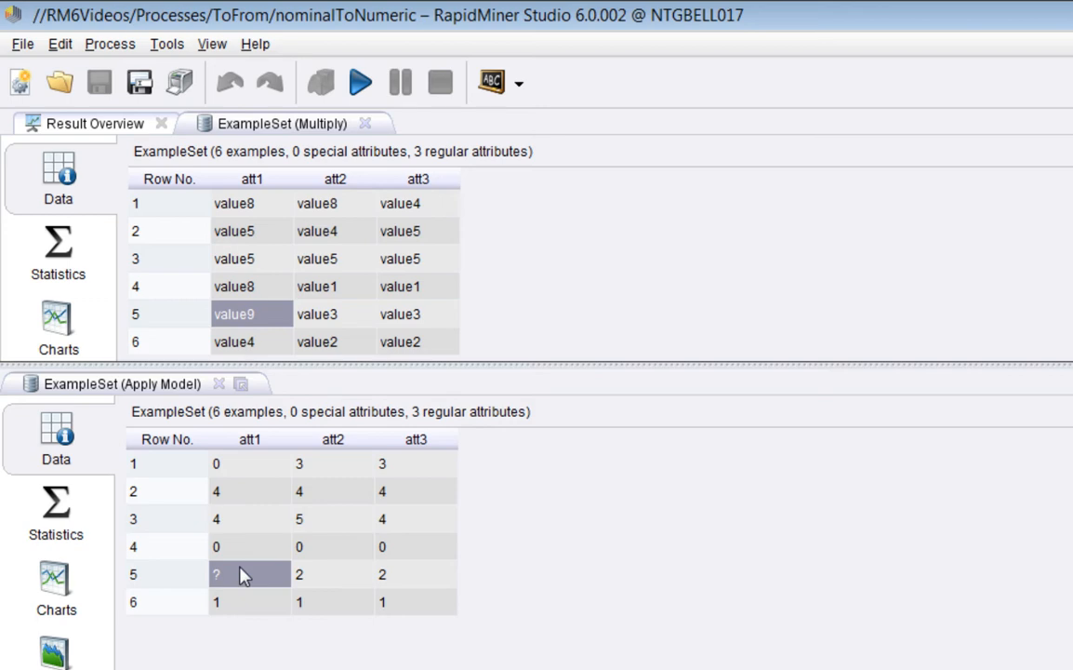
Step: Close the Apply Model and Multiply example sets and return to the process design
left_click(219, 383)
left_click(364, 122)
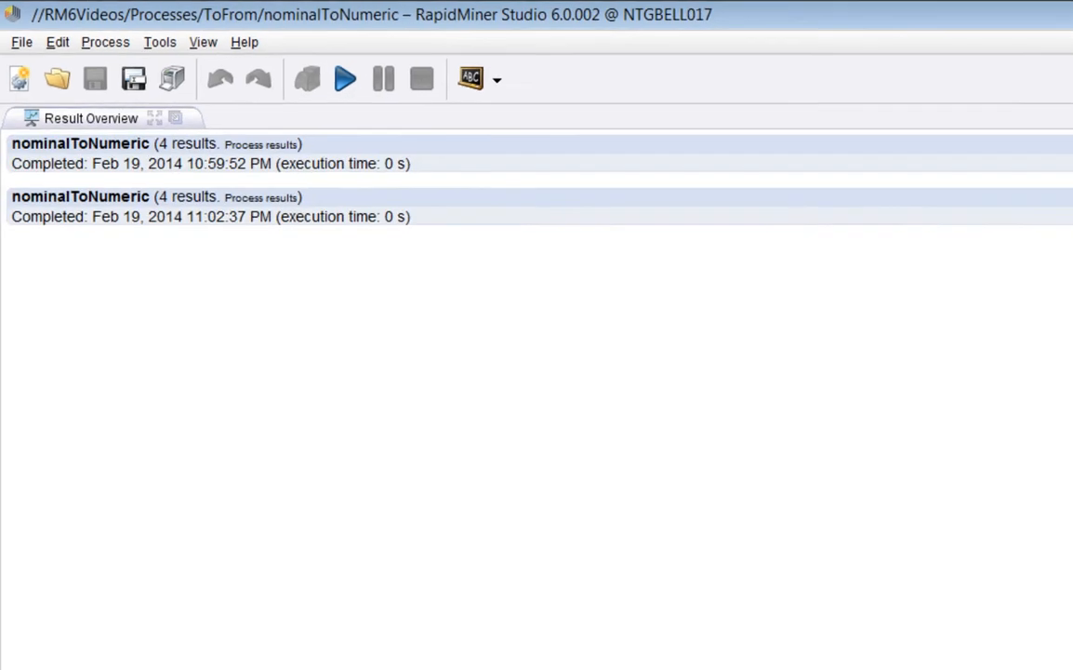
left_click(969, 46)
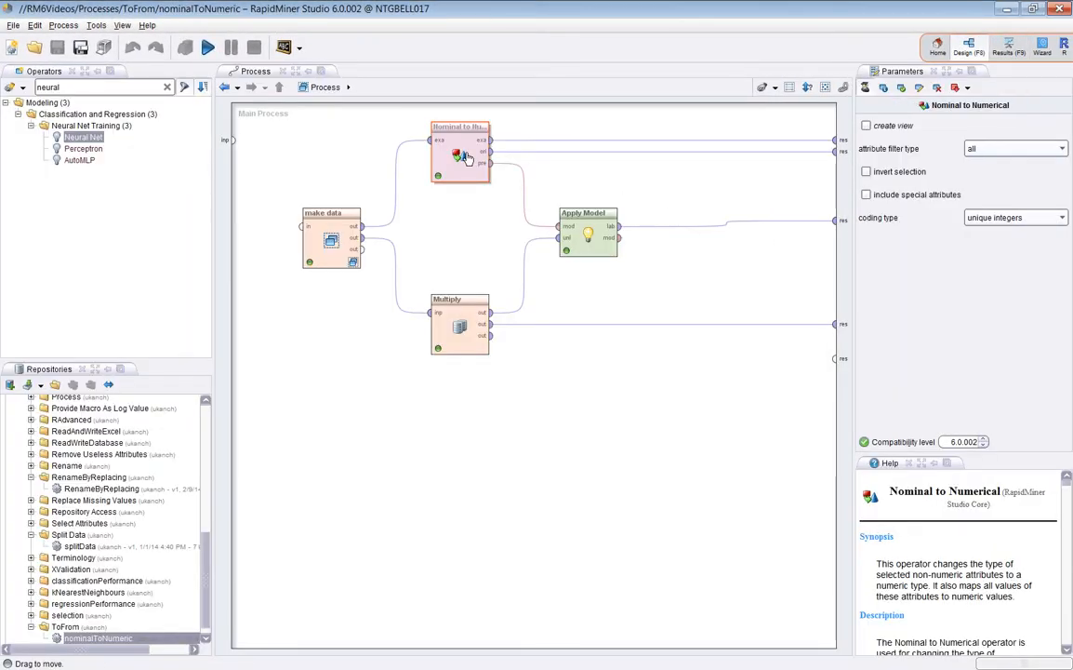
Step: Set the Nominal to Numerical coding type to dummy coding and run the process
left_click(1013, 218)
left_click(939, 231)
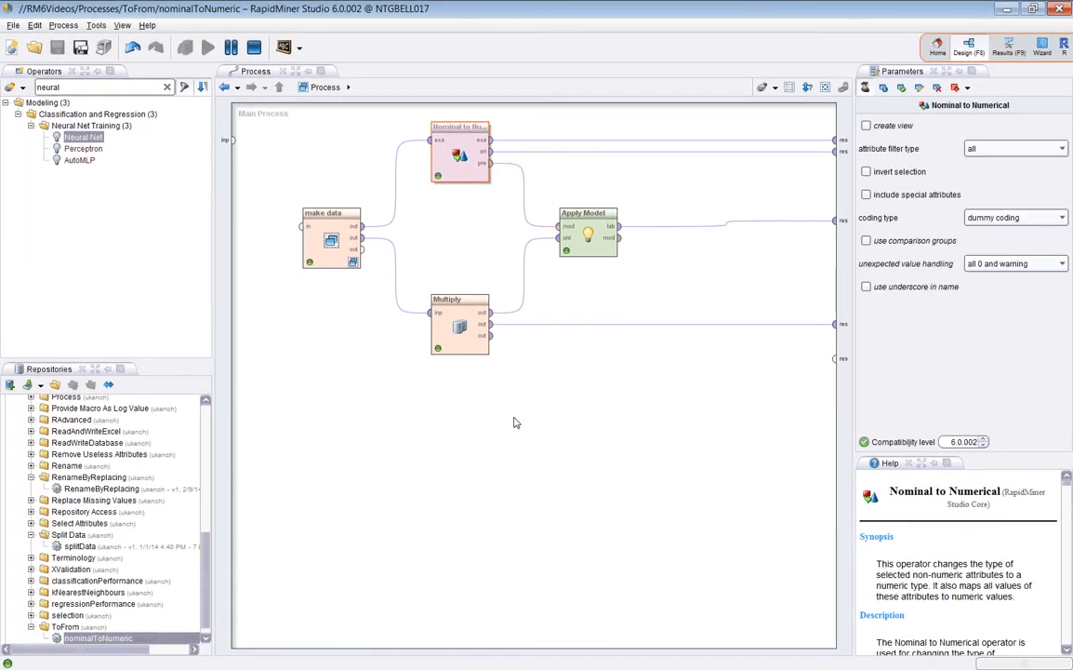
key("F11")
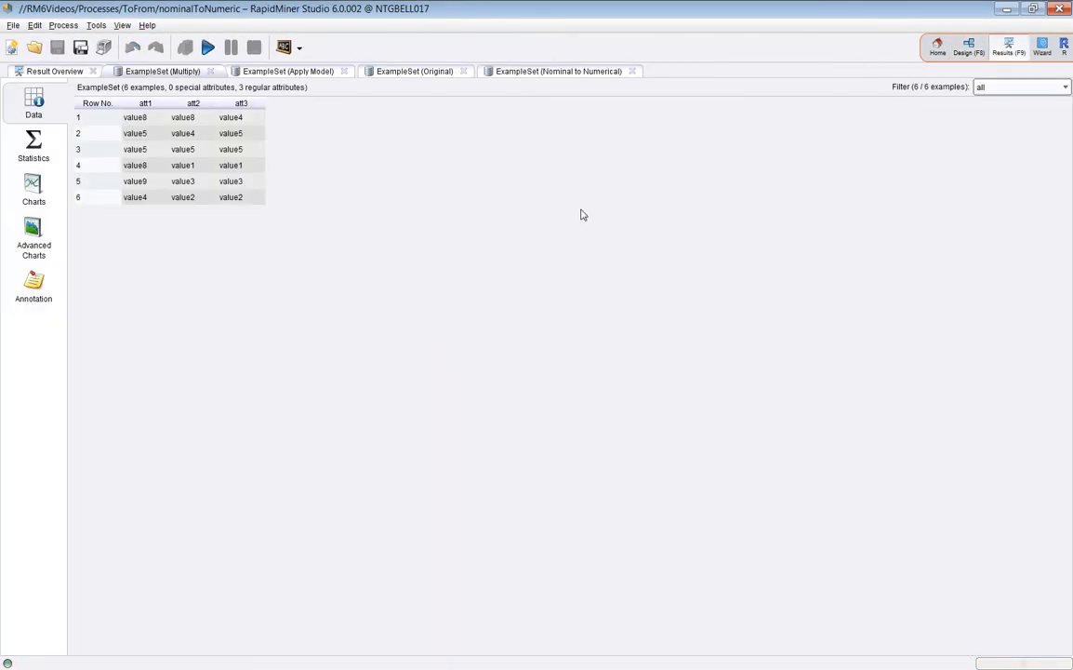
Step: Show the Original example set and dock the Nominal to Numerical example set below it
left_click(423, 71)
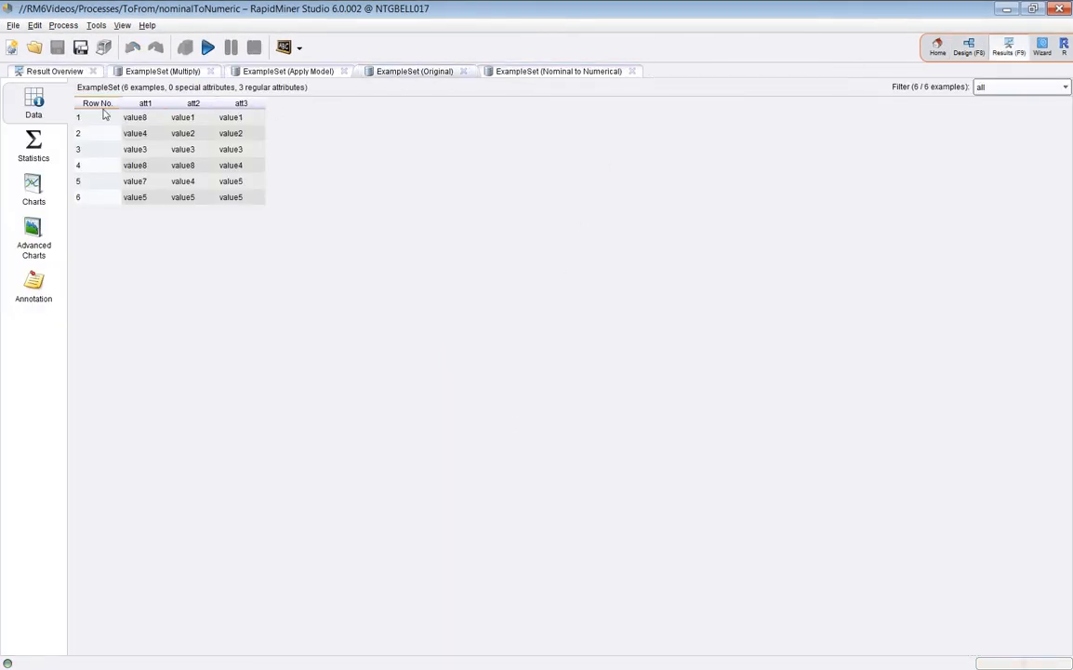
left_click_drag(549, 72, 465, 447)
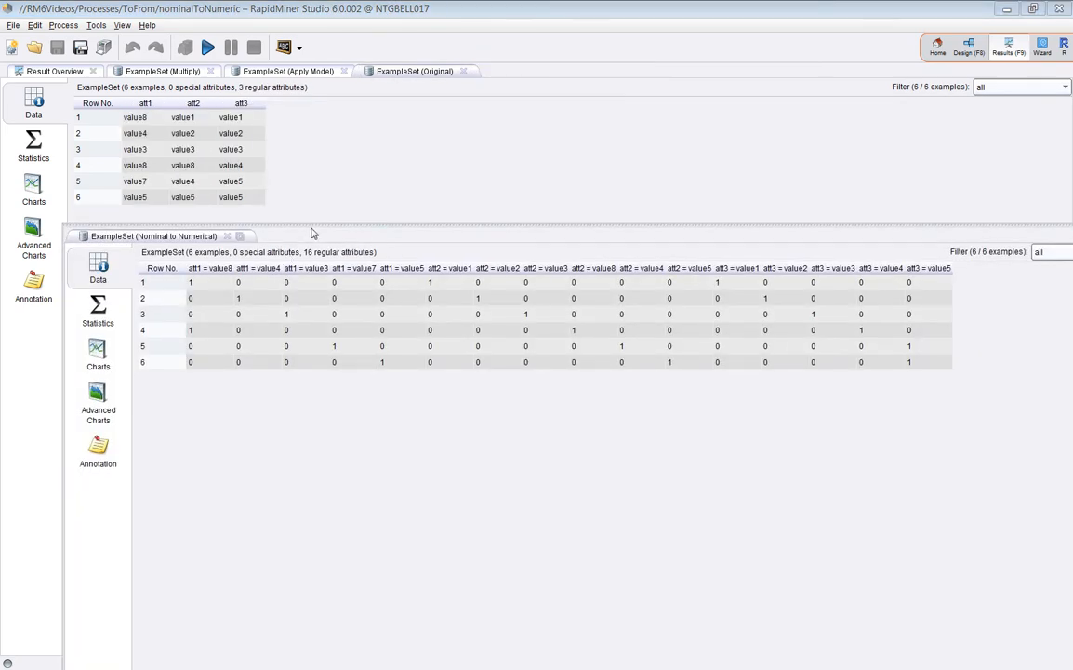
left_click_drag(312, 233, 248, 218)
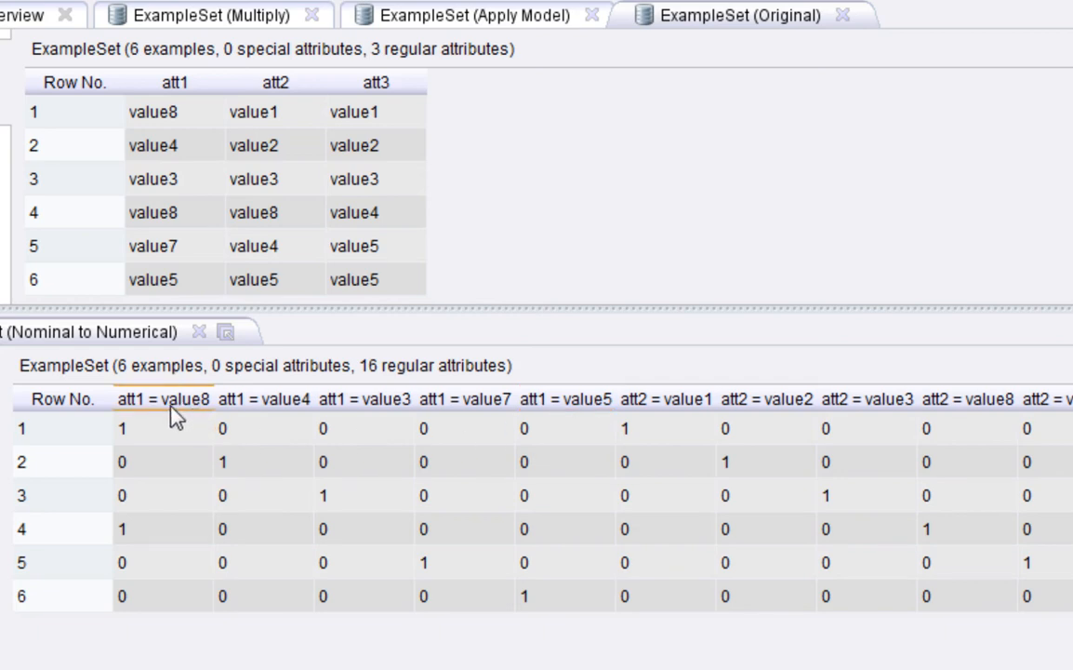
Step: Examine the att1 = value8 dummy column, particularly rows 1 and 4, against the original att1 values
left_click(152, 434)
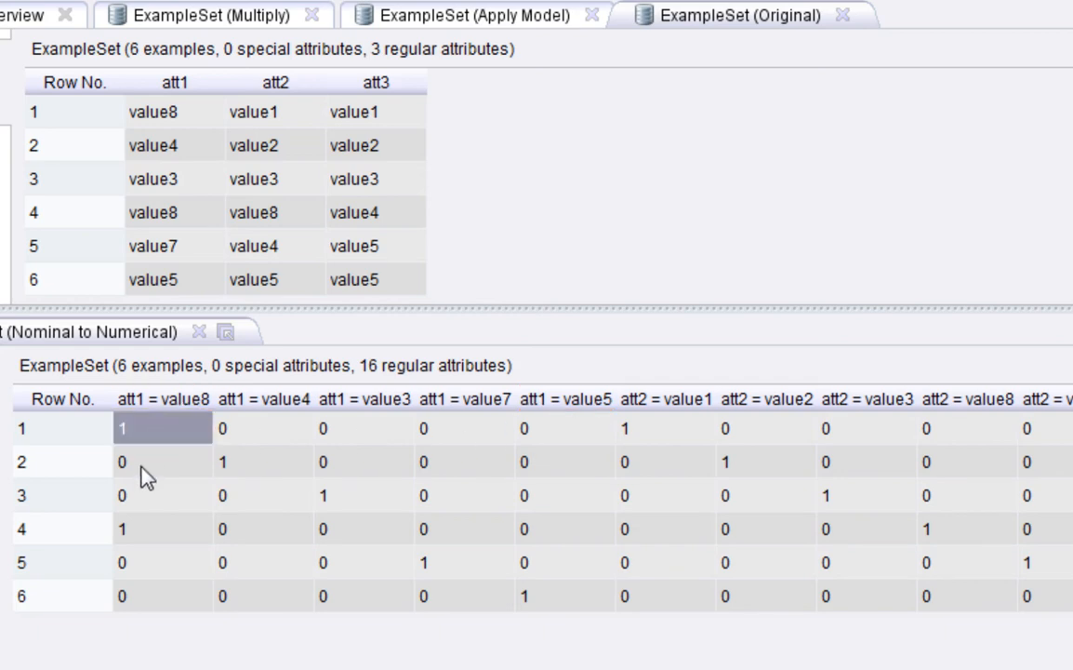
left_click(144, 465)
left_click_drag(139, 430, 147, 597)
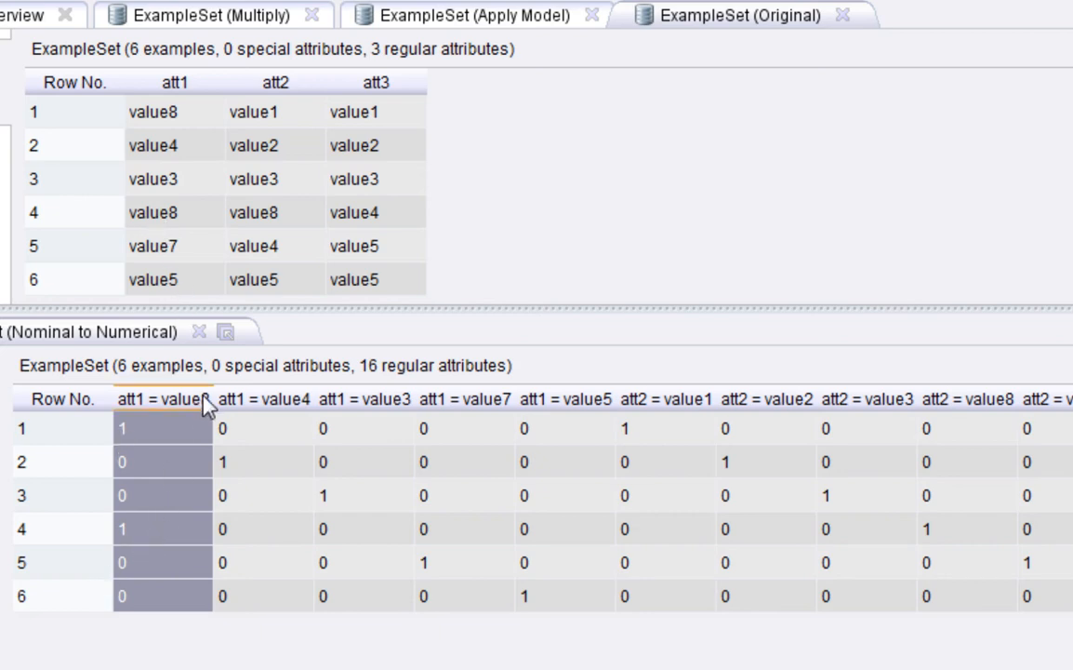
left_click(143, 440)
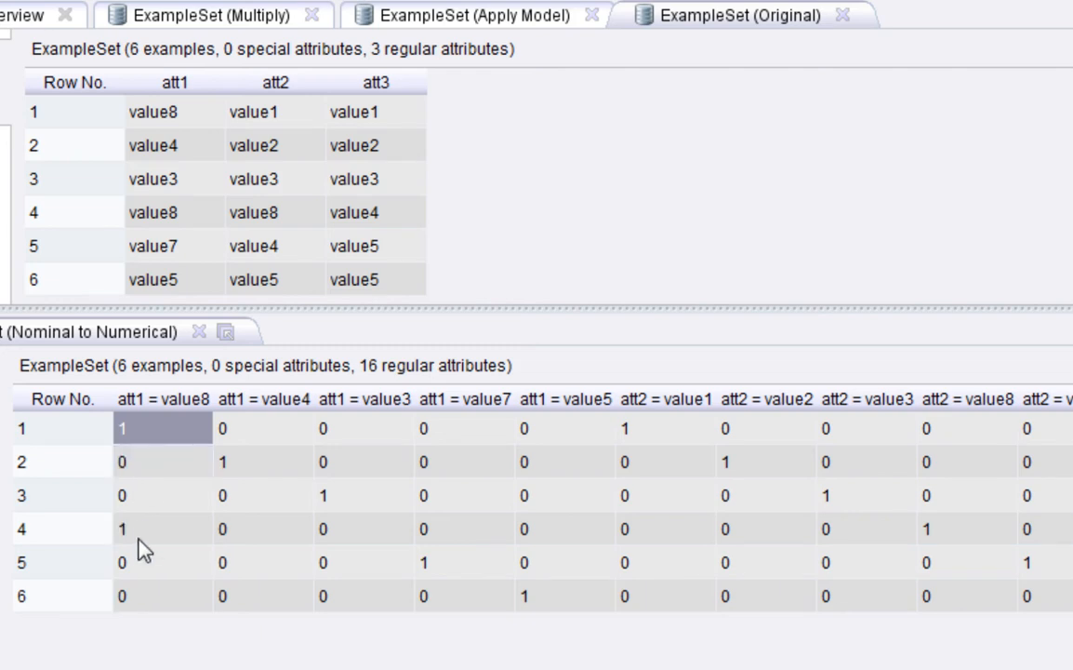
left_click(149, 528)
left_click(149, 430)
Step: Highlight the dummy columns for att1, att2 and att3 in turn and compare them with the original attributes
left_click_drag(153, 431, 563, 595)
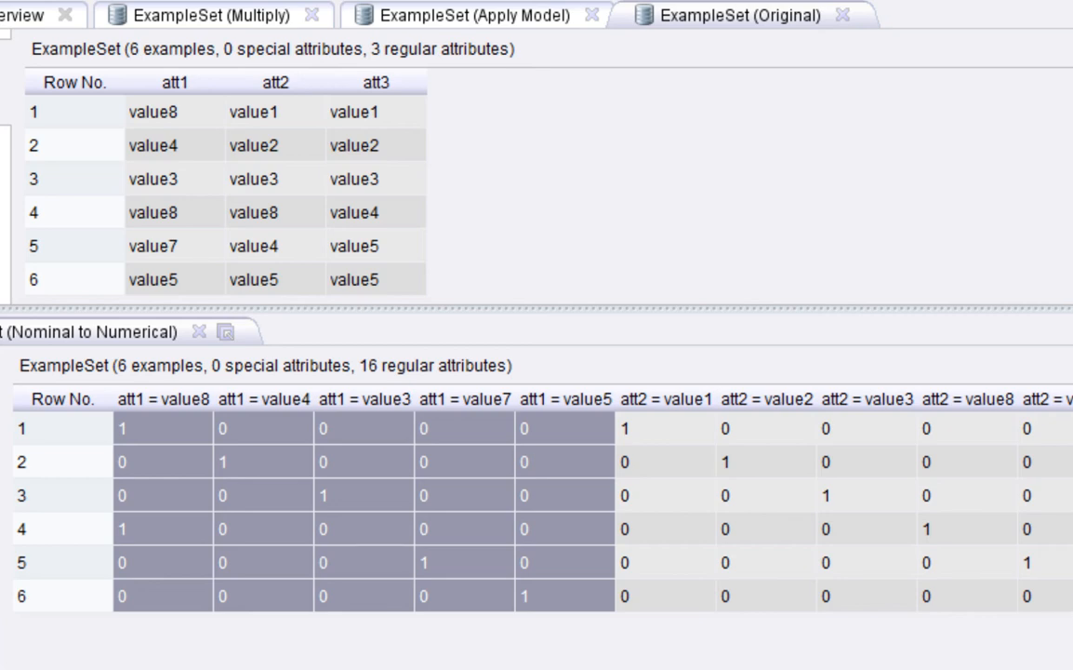
left_click_drag(658, 429, 733, 573)
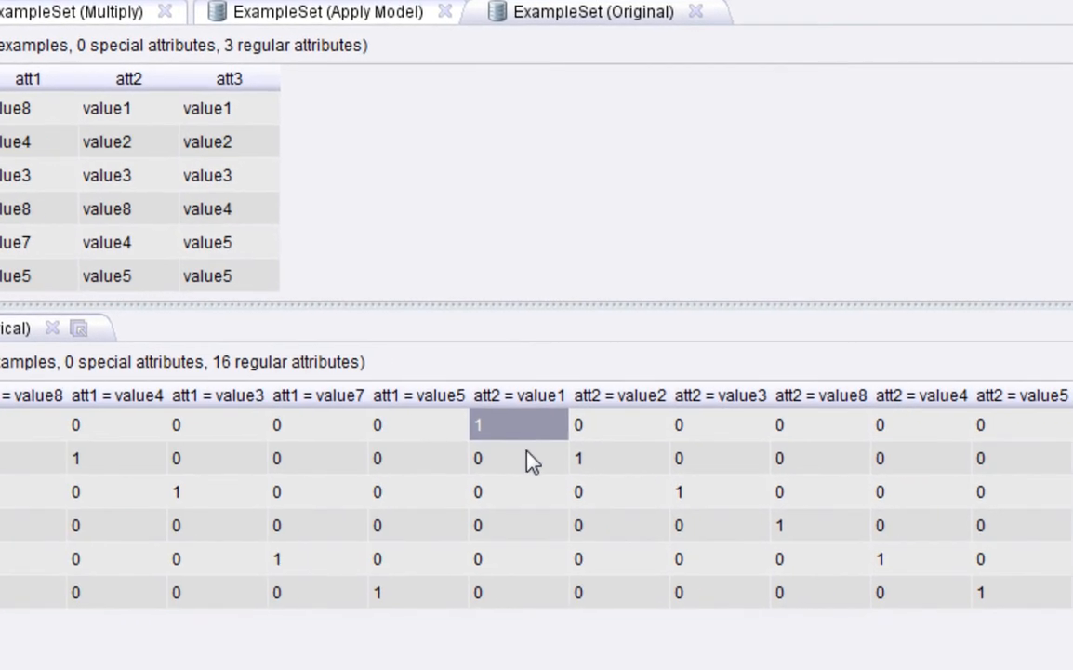
left_click_drag(537, 570, 968, 614)
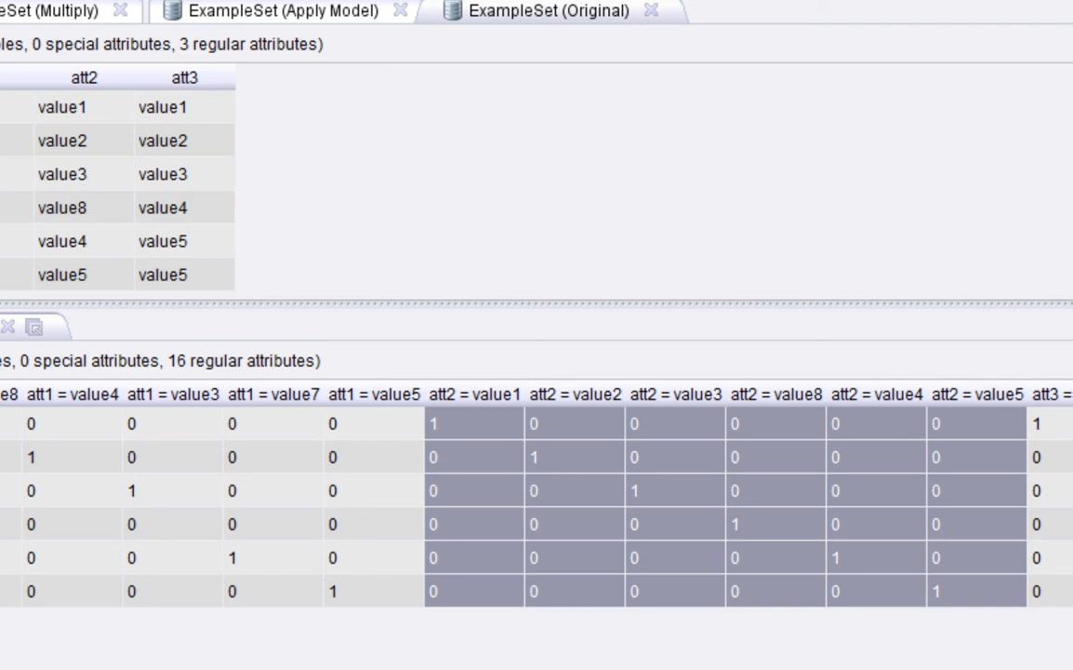
left_click_drag(1050, 424, 1069, 592)
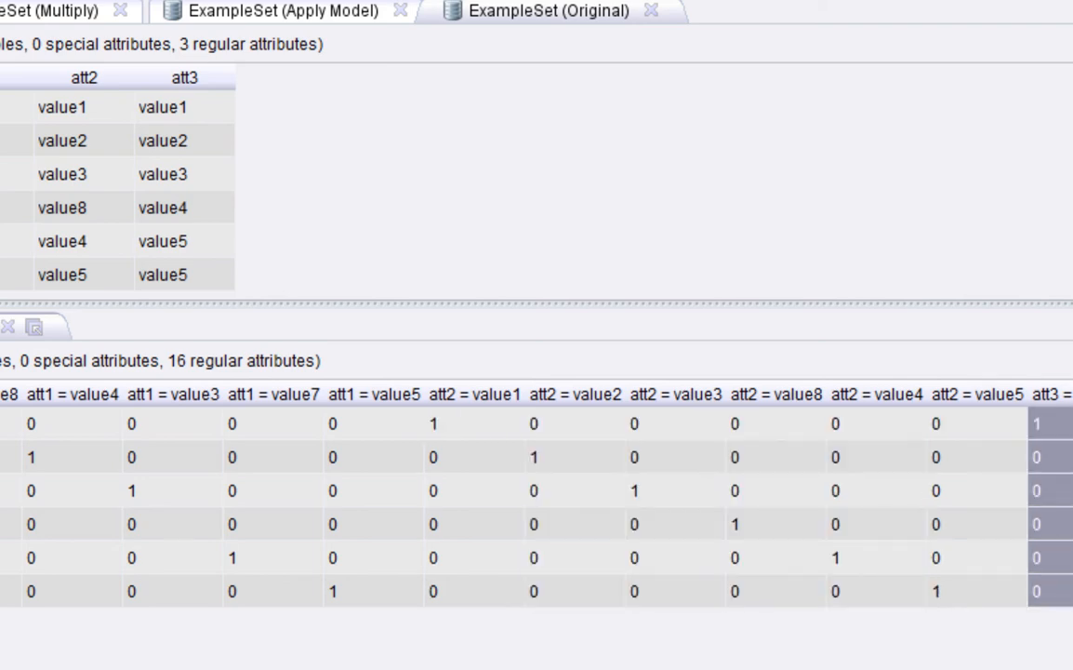
left_click_drag(224, 109, 208, 270)
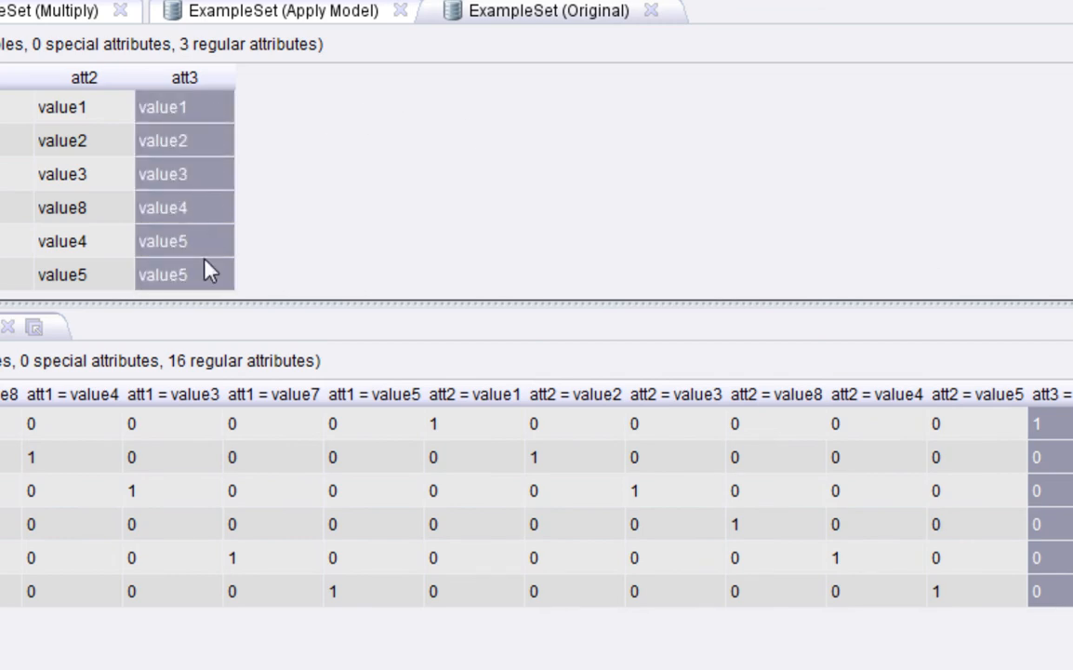
left_click(1071, 424)
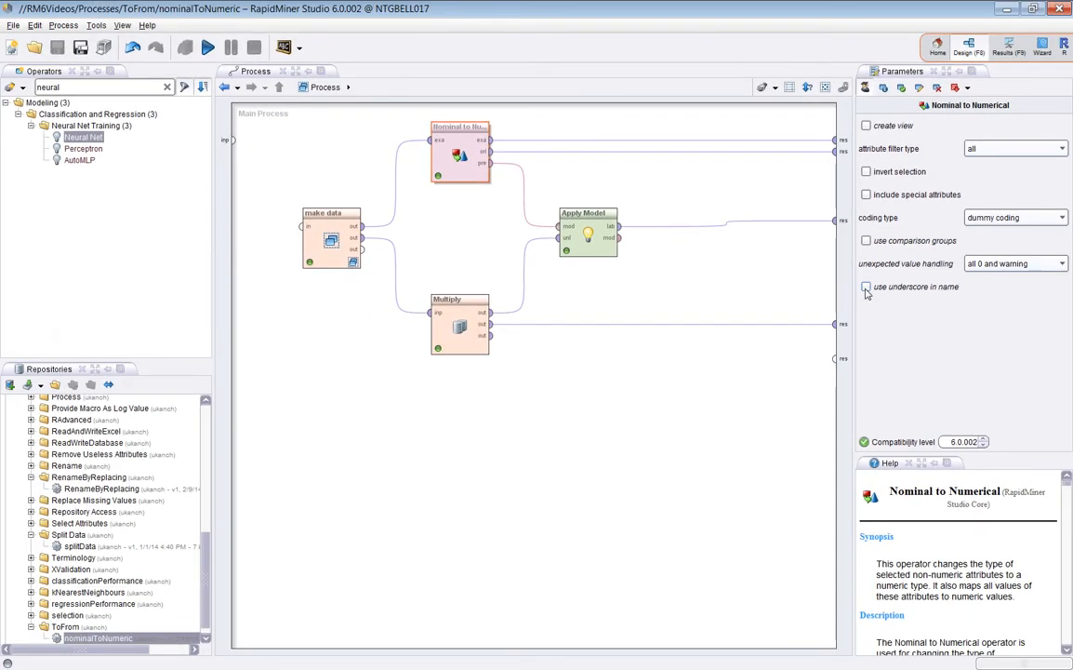
Step: Enable underscores in the dummy attribute names, run the process and return to its design
left_click(866, 289)
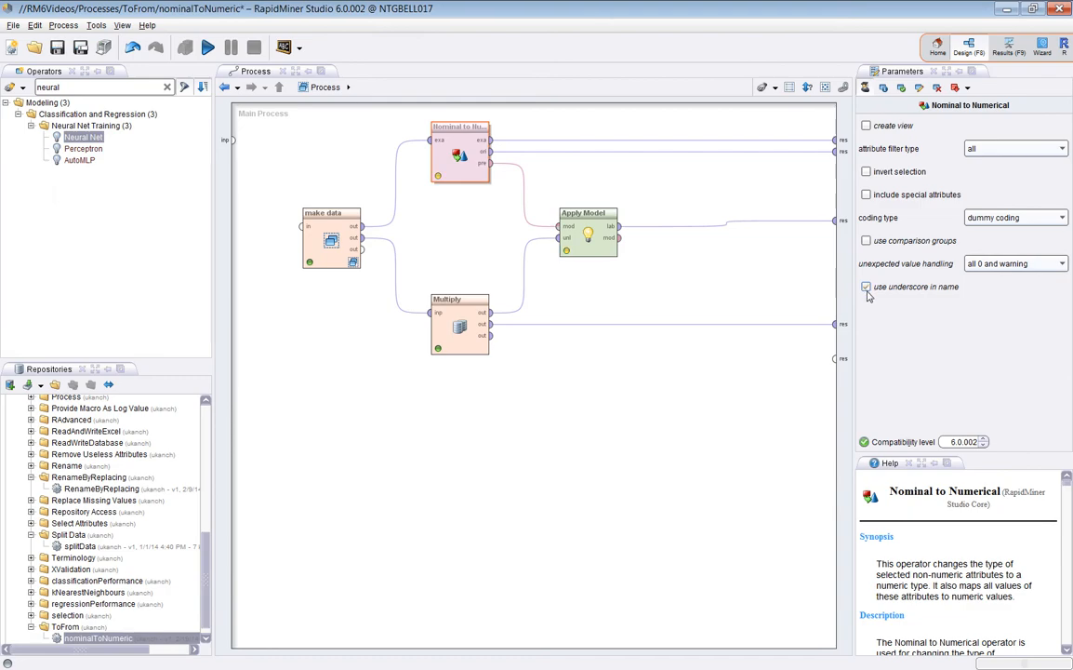
left_click(208, 47)
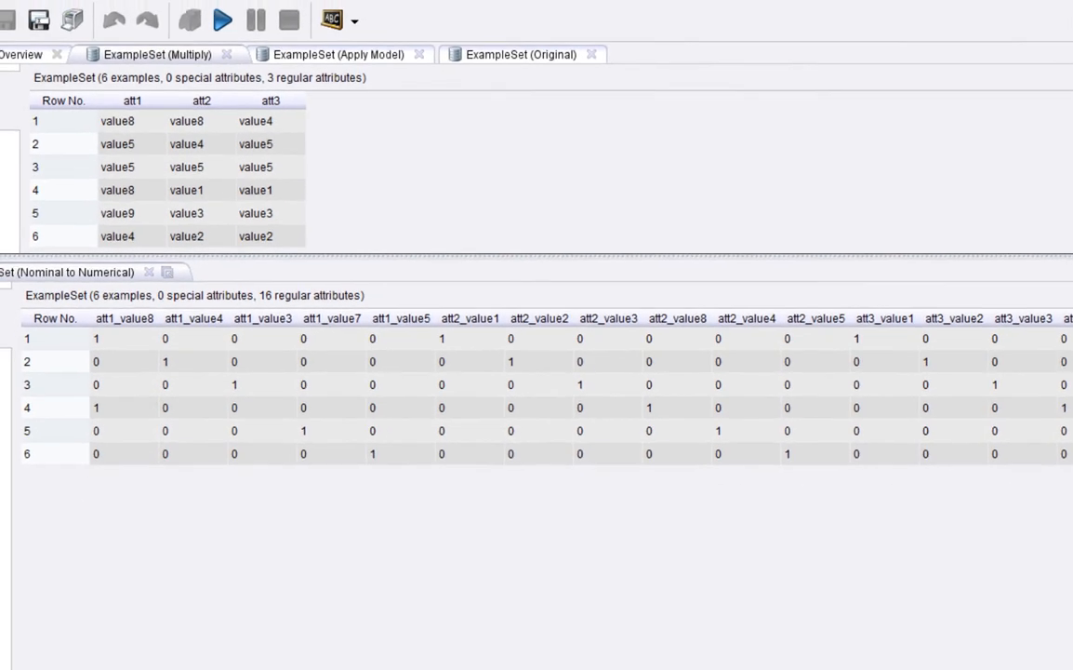
key("F8")
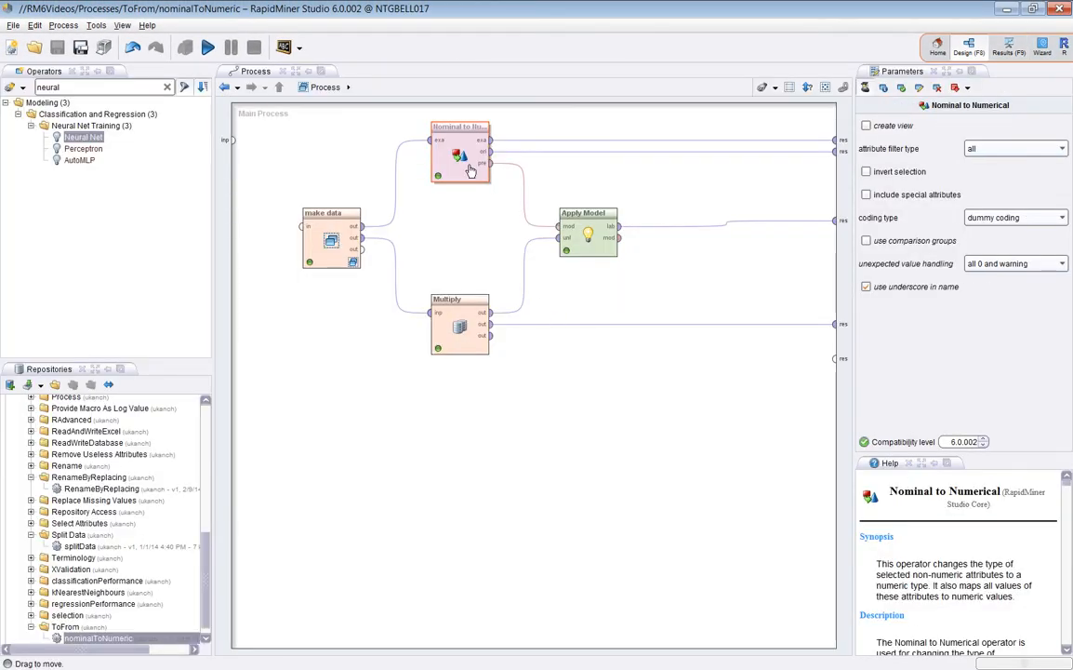
Step: Set the Nominal to Numerical coding type to effect coding and turn off underscores in the attribute names
left_click(1017, 219)
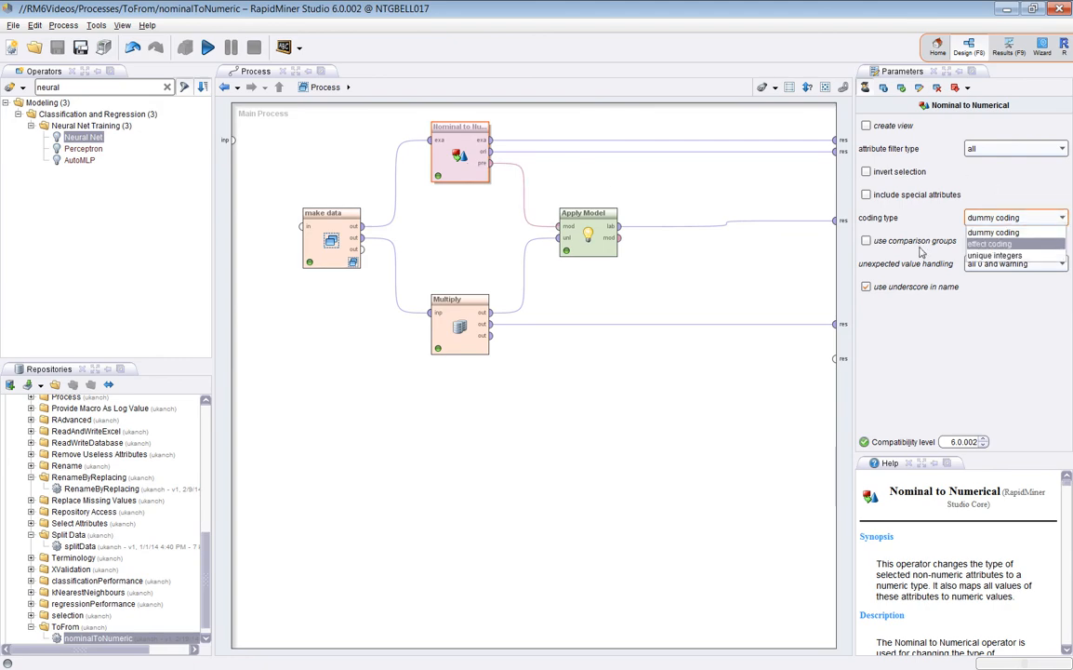
left_click(995, 243)
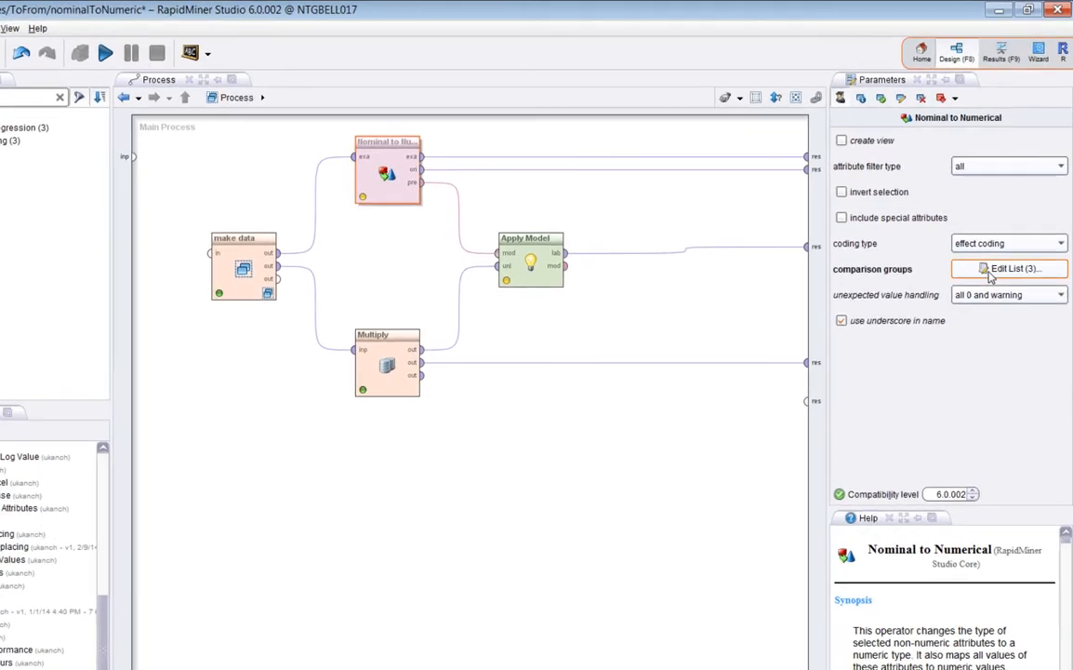
left_click(915, 288)
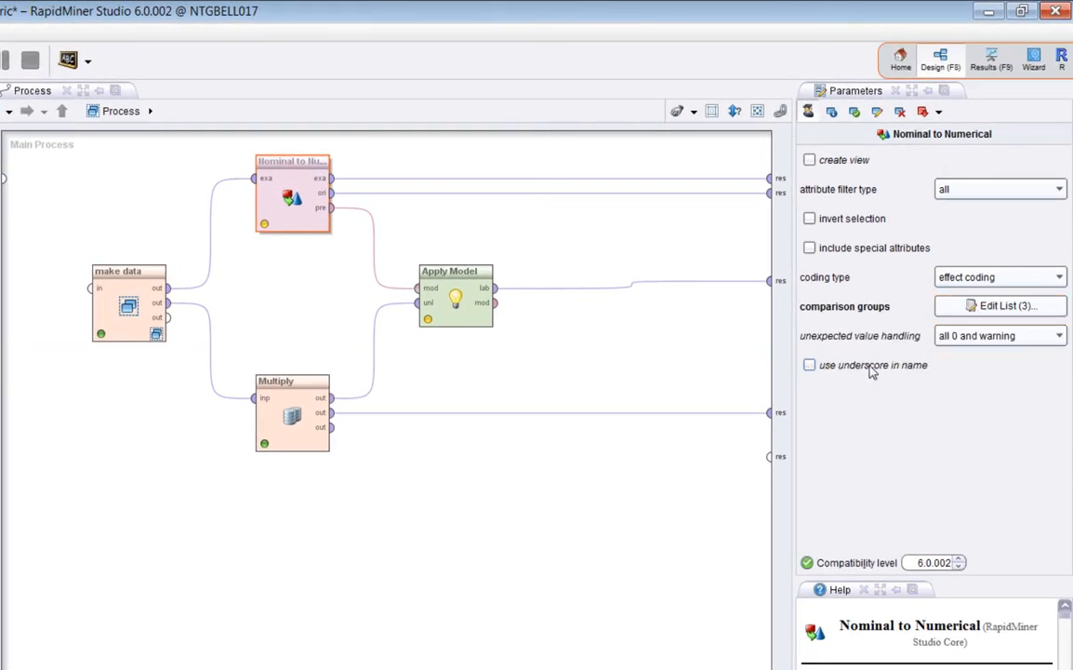
Step: Review the comparison groups of att1, att2 and att3 under effect coding and under dummy coding with comparison groups enabled
left_click(1002, 307)
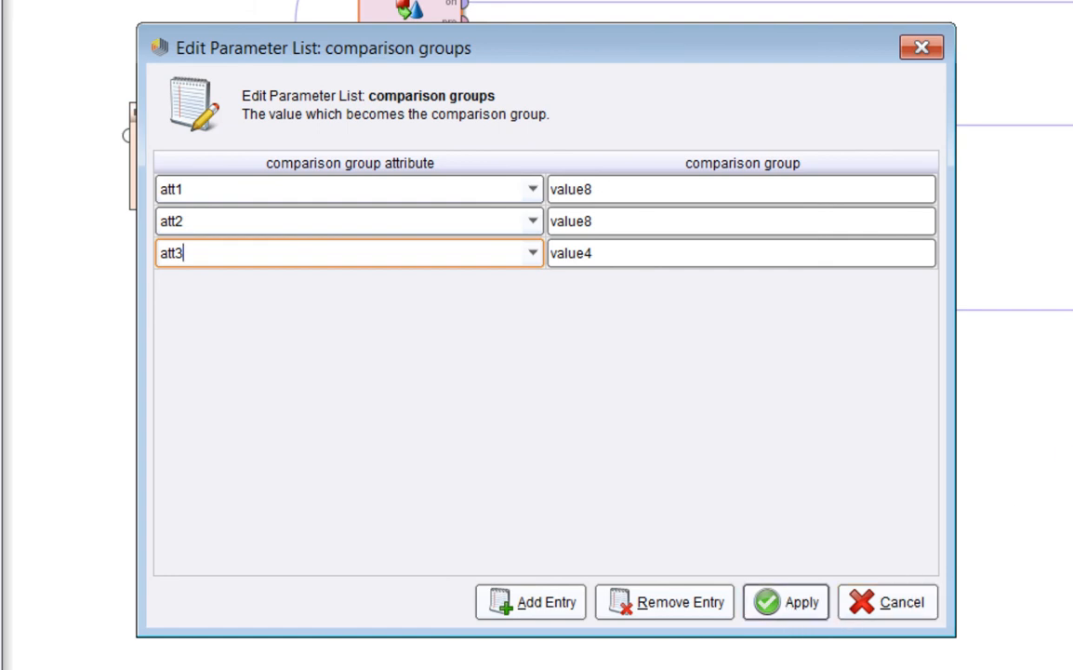
left_click(811, 614)
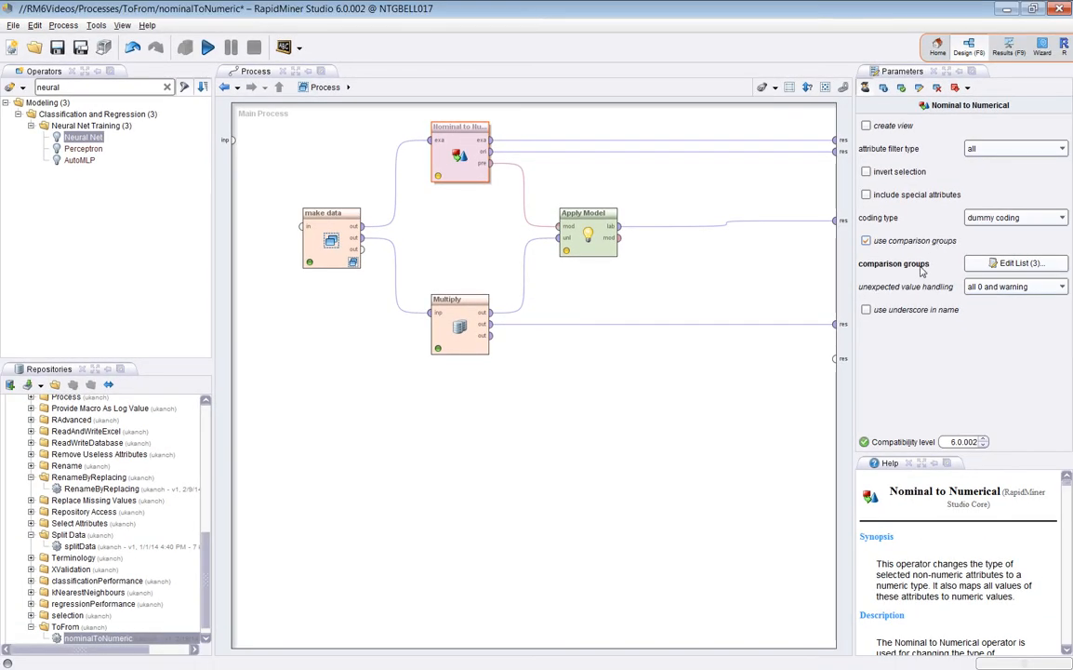
left_click(1014, 263)
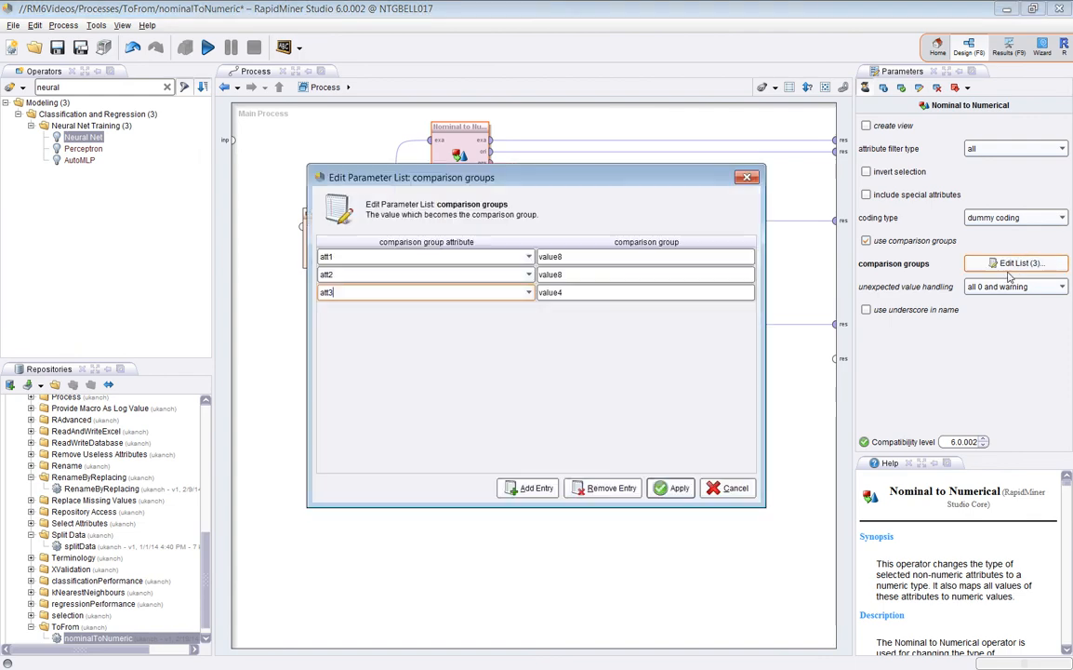
left_click(733, 488)
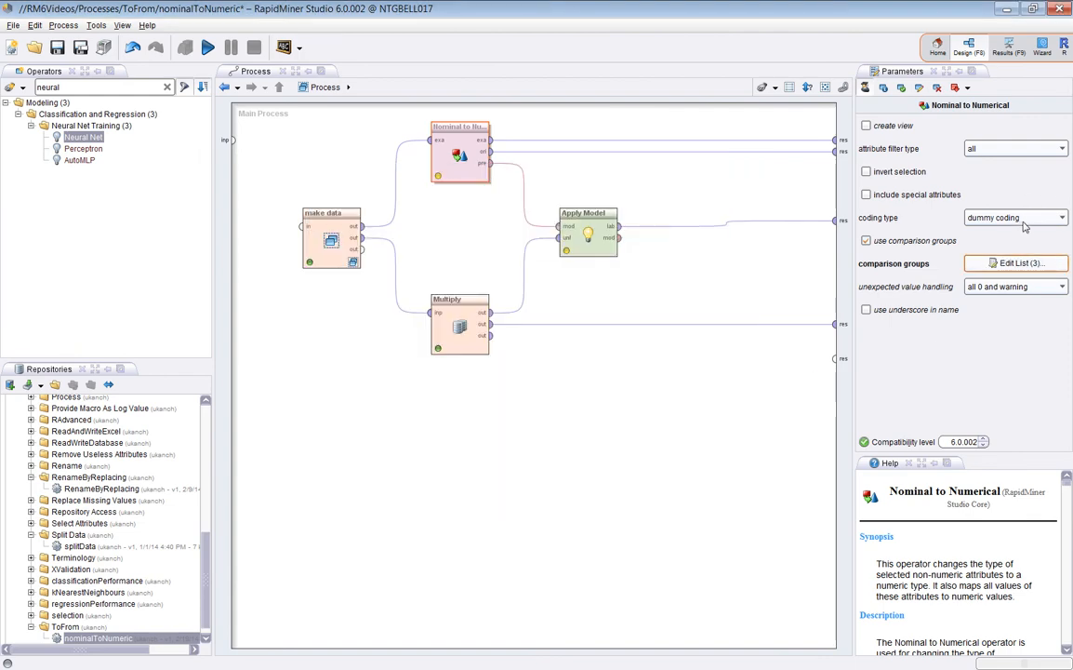
Step: Switch the Nominal to Numerical coding type back to effect coding and run the process
left_click(1023, 219)
left_click(997, 253)
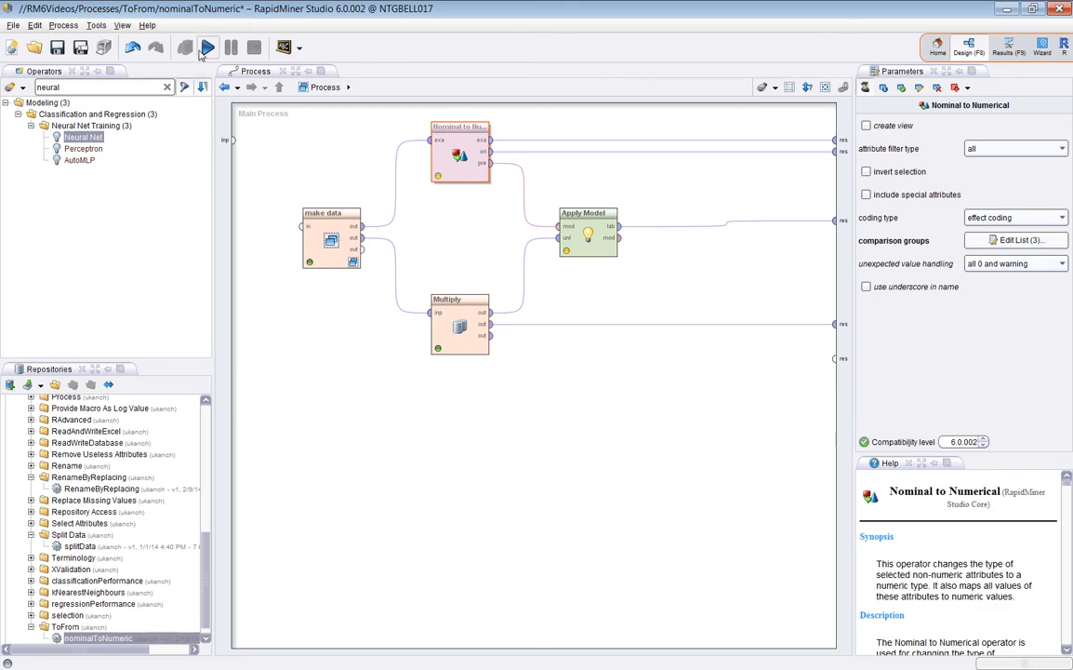
left_click(200, 54)
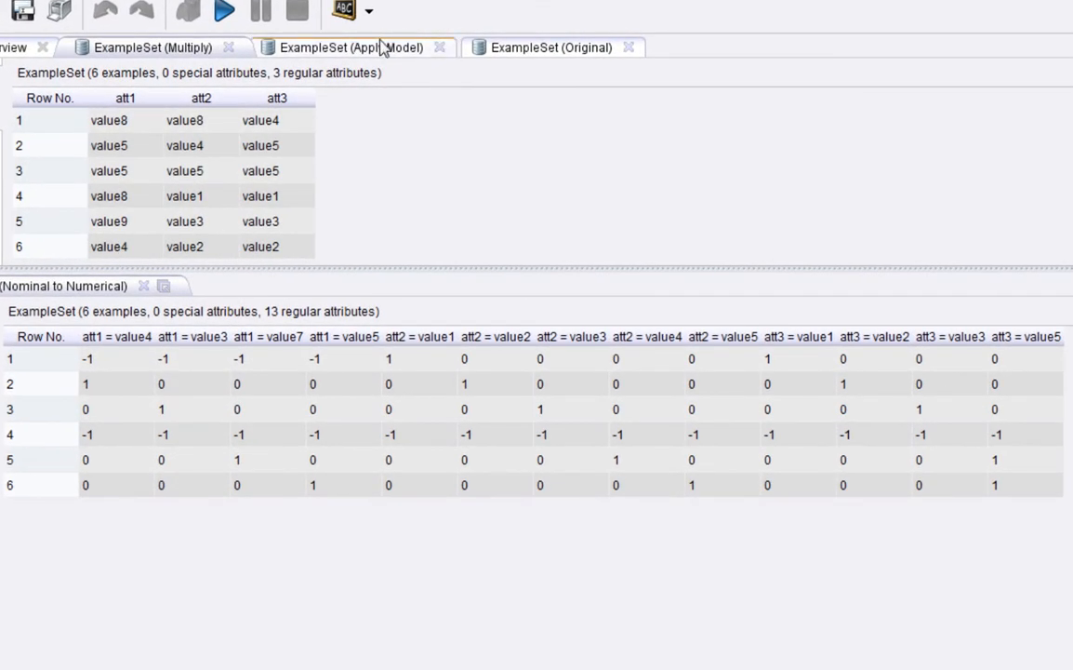
Step: Show the Original example set and compare its att1 values with the effect-coded att1 columns, highlighting rows 4, 1, 2 and 3
left_click(544, 48)
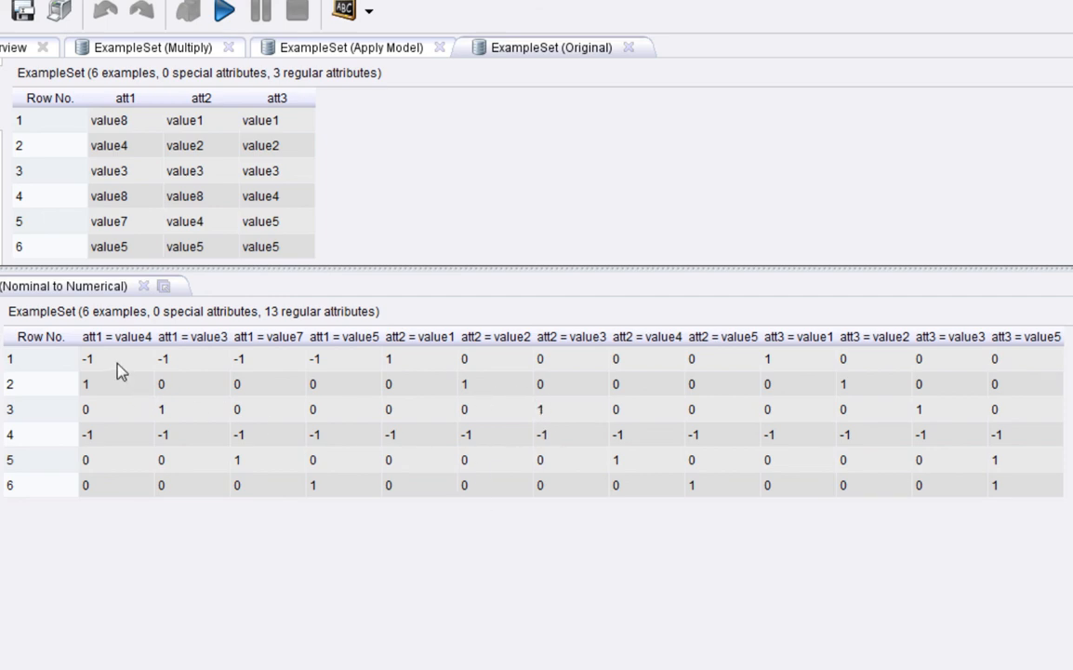
left_click_drag(119, 368, 328, 489)
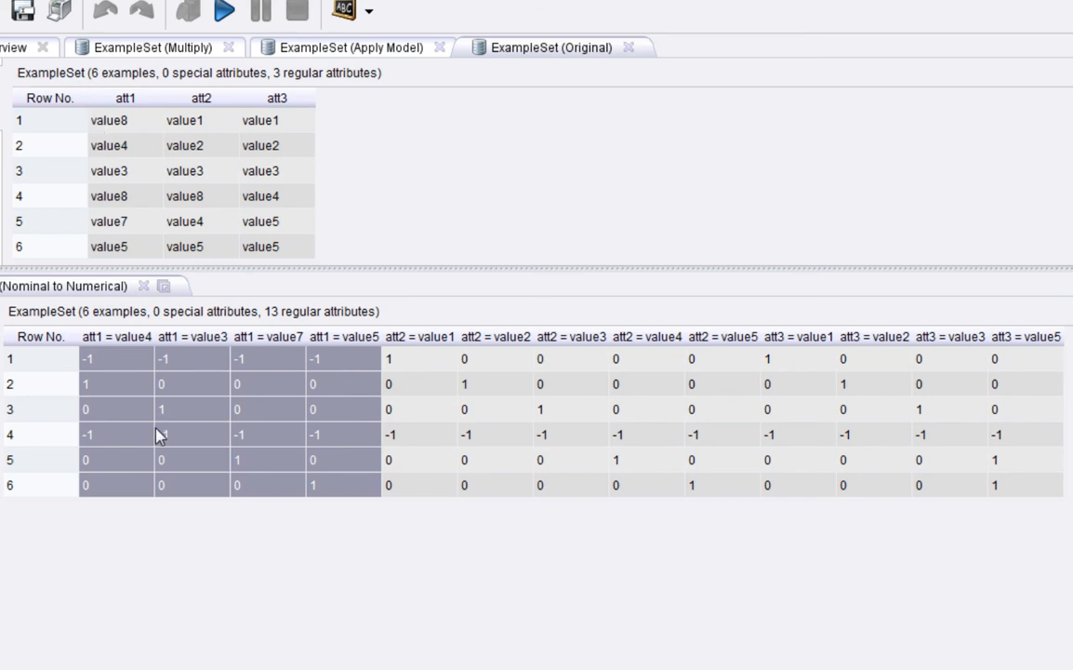
left_click_drag(103, 439, 283, 437)
left_click_drag(102, 359, 346, 368)
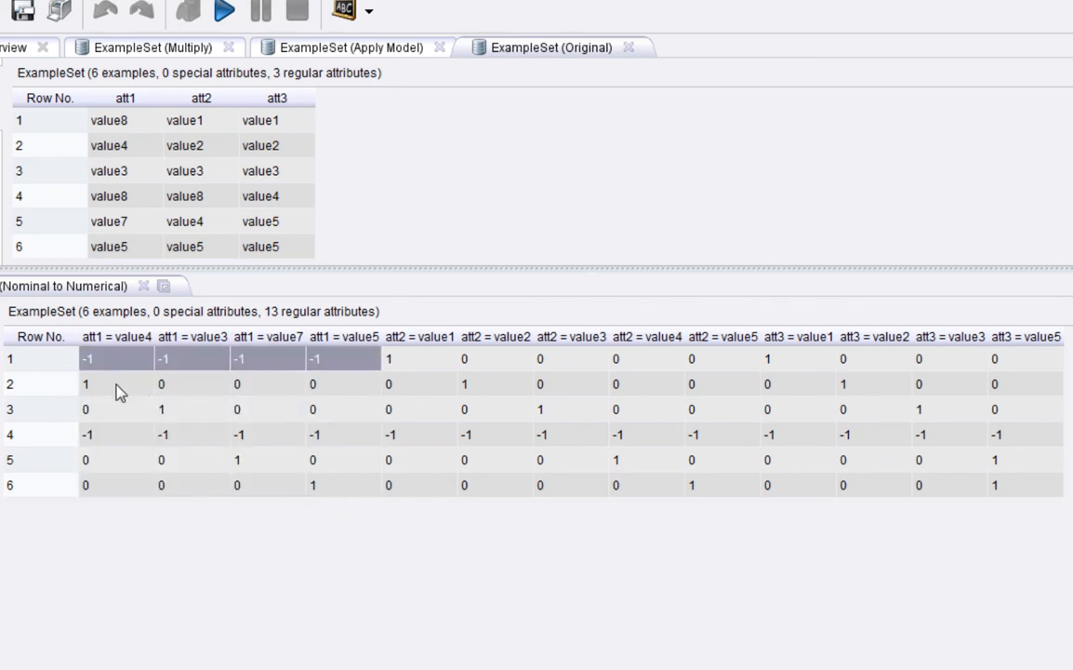
left_click_drag(118, 389, 349, 416)
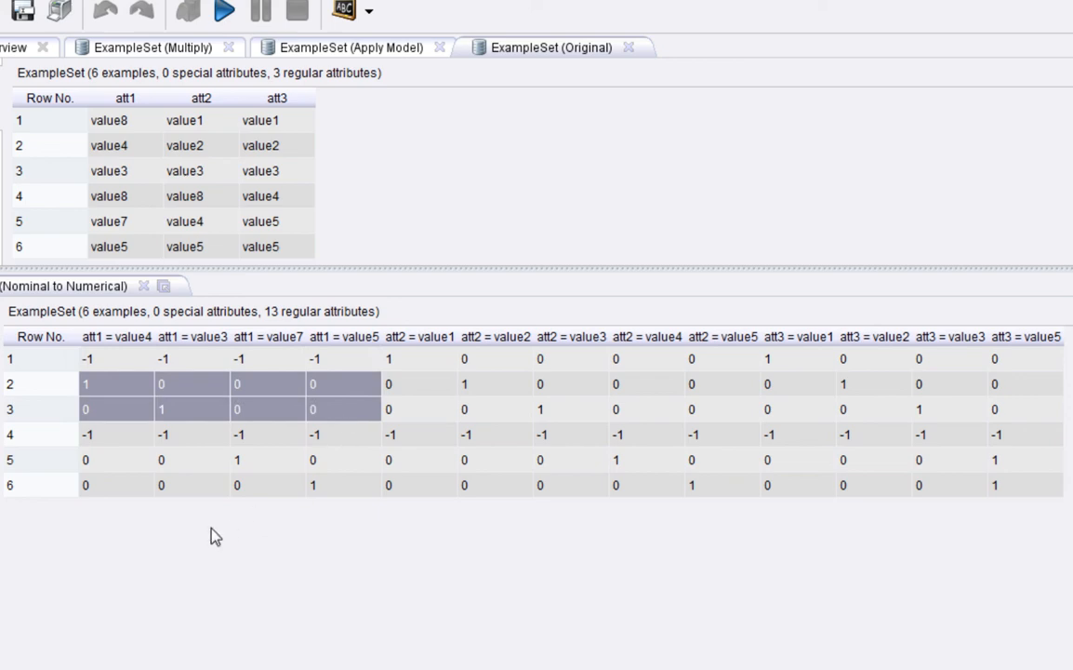
Step: Highlight rows 5 and 6 of the effect-coded att1 columns to compare them with the original att1 values
left_click_drag(120, 461, 335, 490)
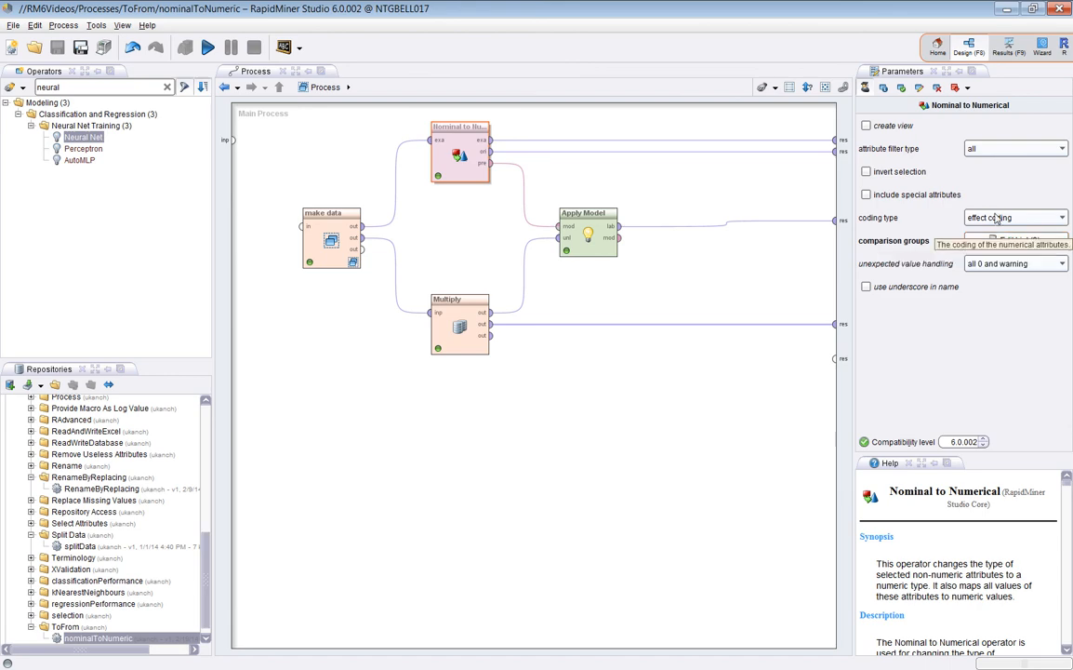
Step: Set the Nominal to Numerical coding type to dummy coding and turn off the use of comparison groups
left_click(1009, 215)
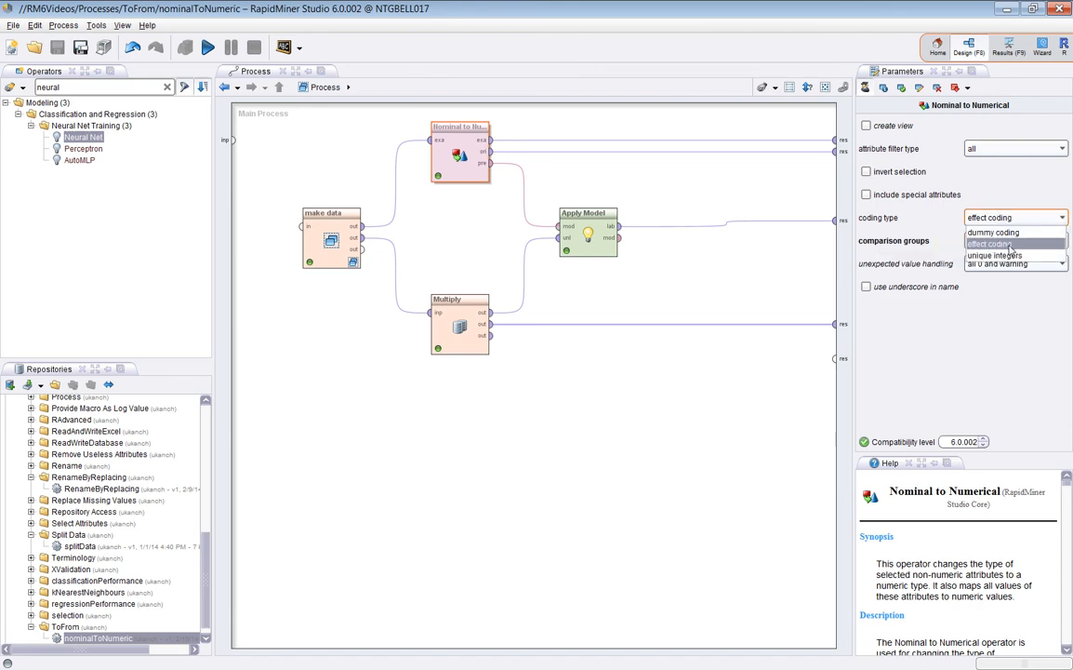
left_click(1015, 234)
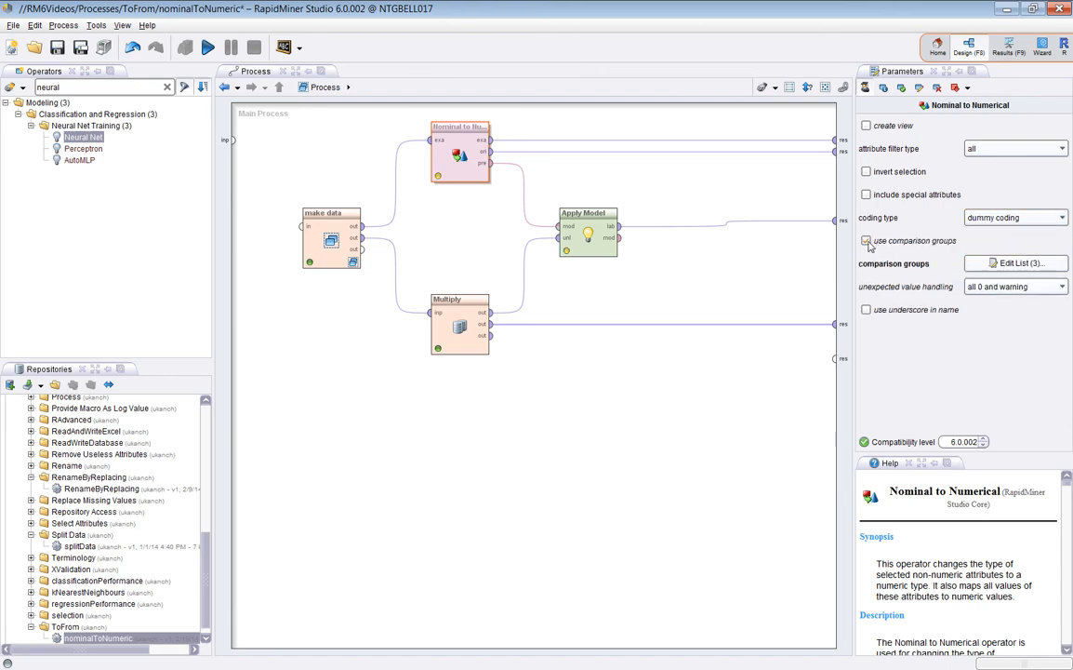
left_click(866, 241)
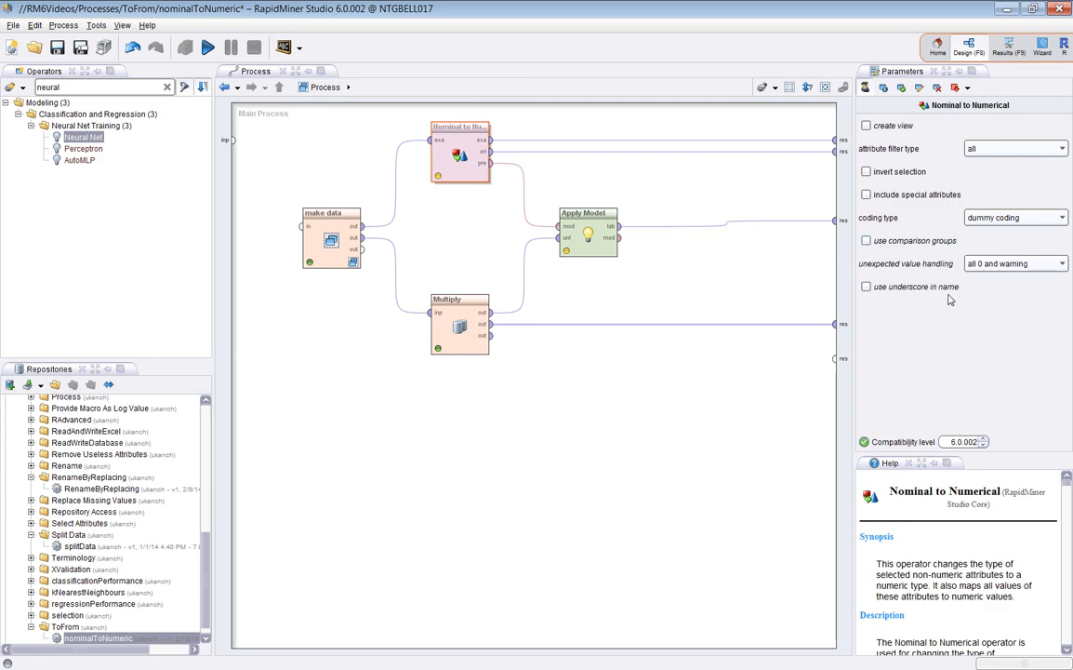
Step: Save and run the process, and show the Original example set above the Nominal to Numerical results
key("ctrl+s")
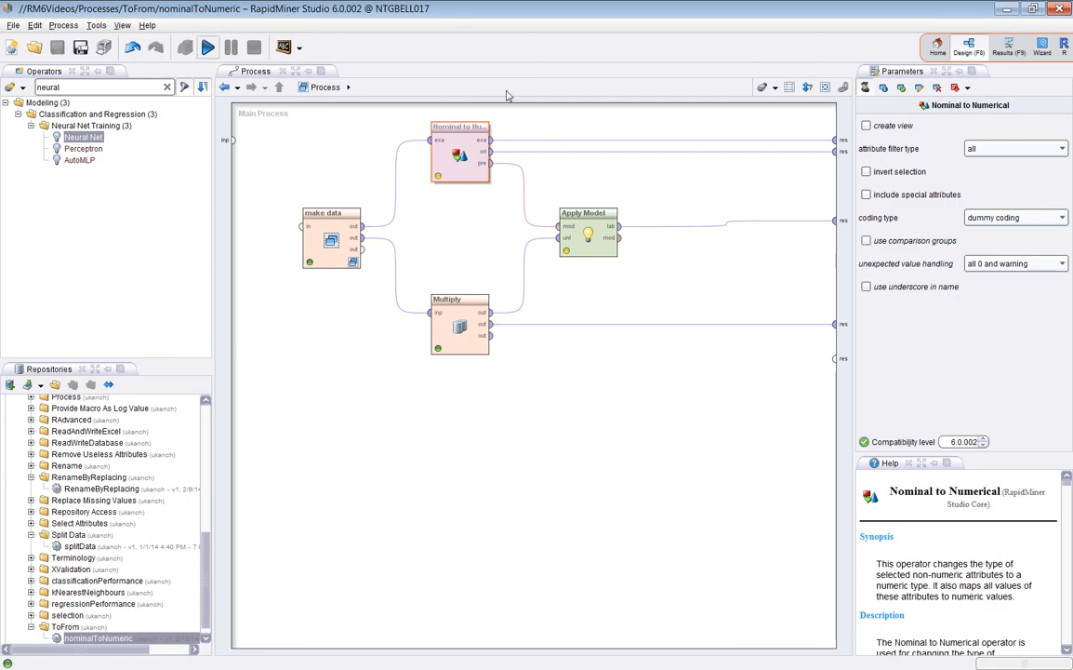
key("F11")
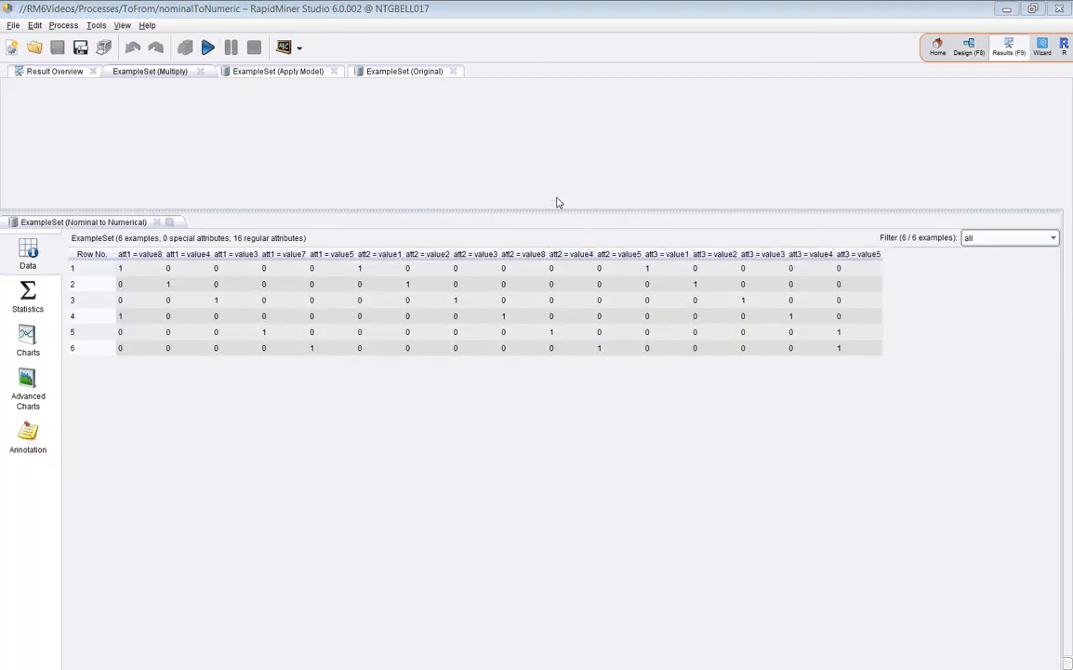
left_click(419, 71)
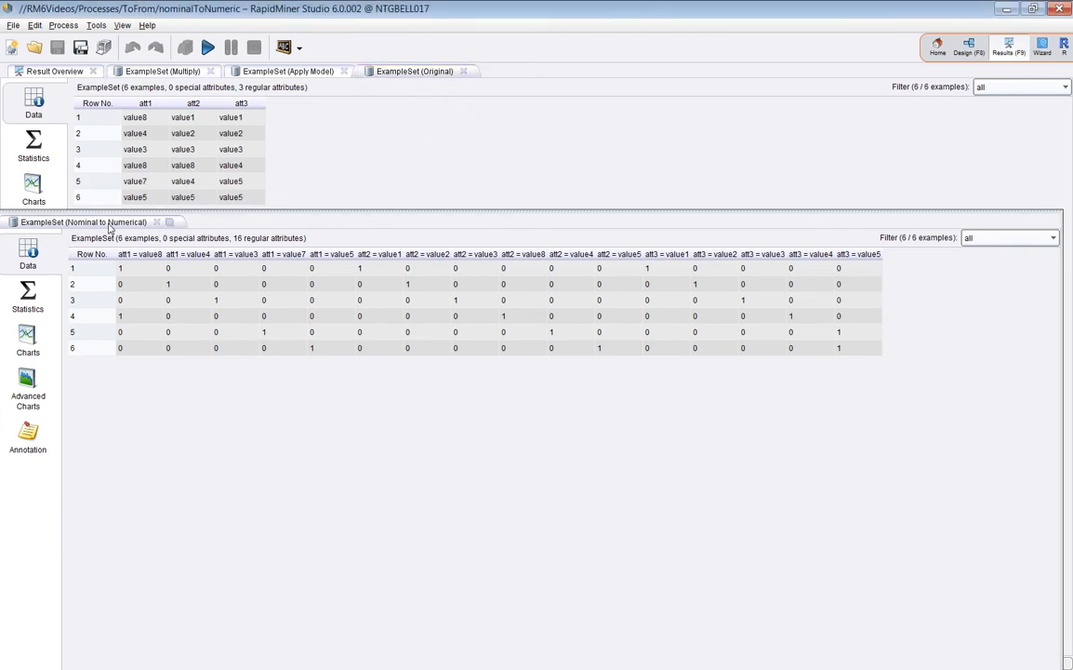